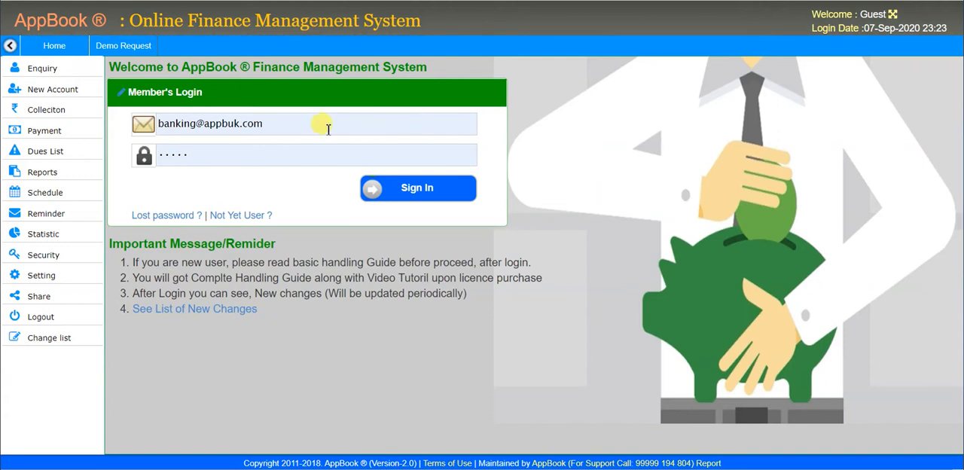
Step: Sign in with the prefilled member credentials, and collapse and restore the side menu
click(420, 200)
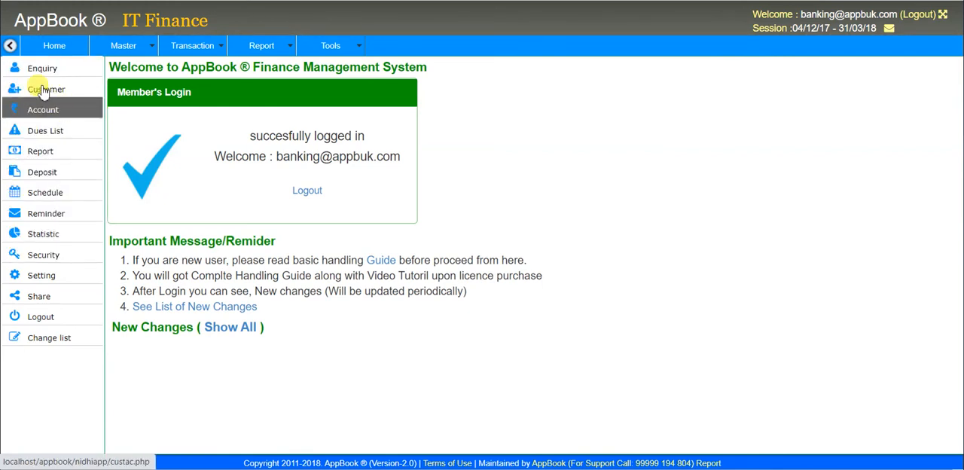
click(9, 45)
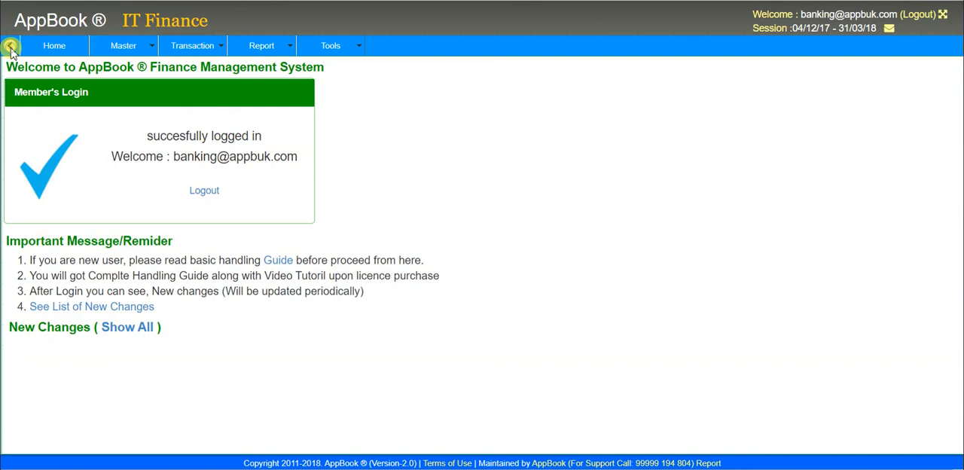
click(10, 45)
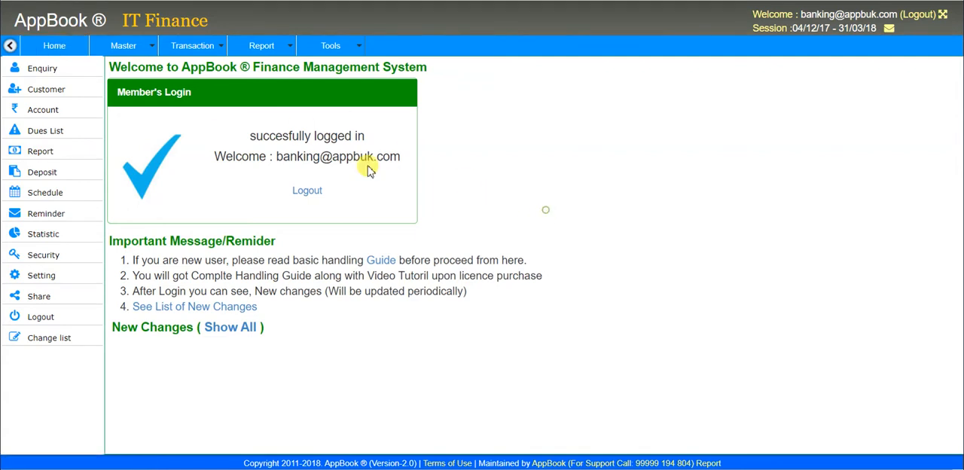
Step: Open the home dashboard and examine the collection, loan EMI and RD EMI tiles, the charts and the totals beneath them
click(66, 48)
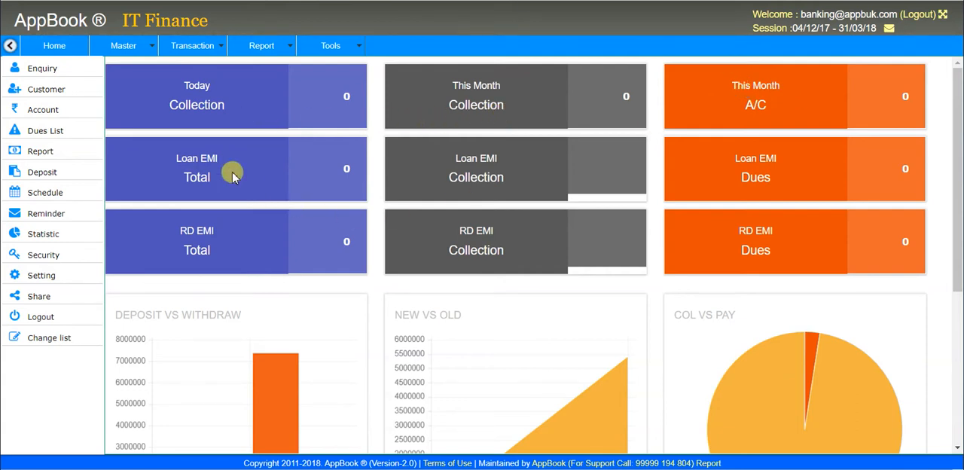
drag(172, 157, 233, 180)
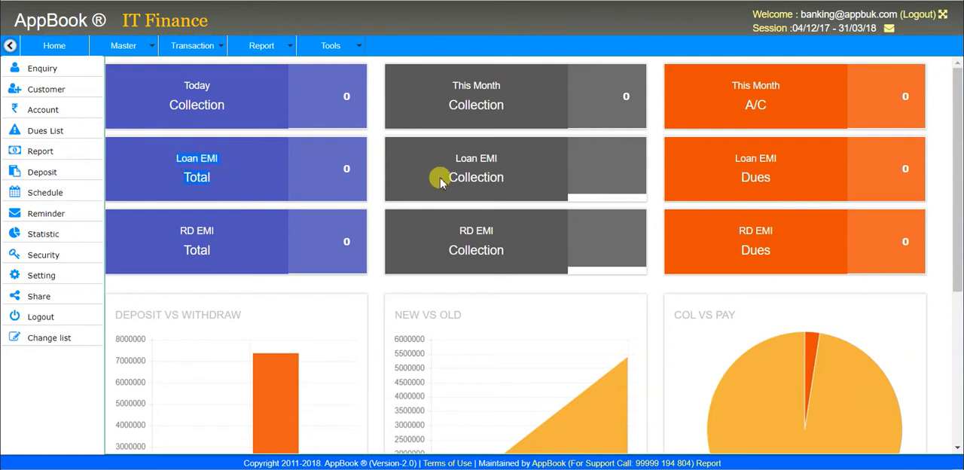
drag(456, 151, 523, 185)
drag(729, 155, 762, 179)
drag(173, 230, 239, 250)
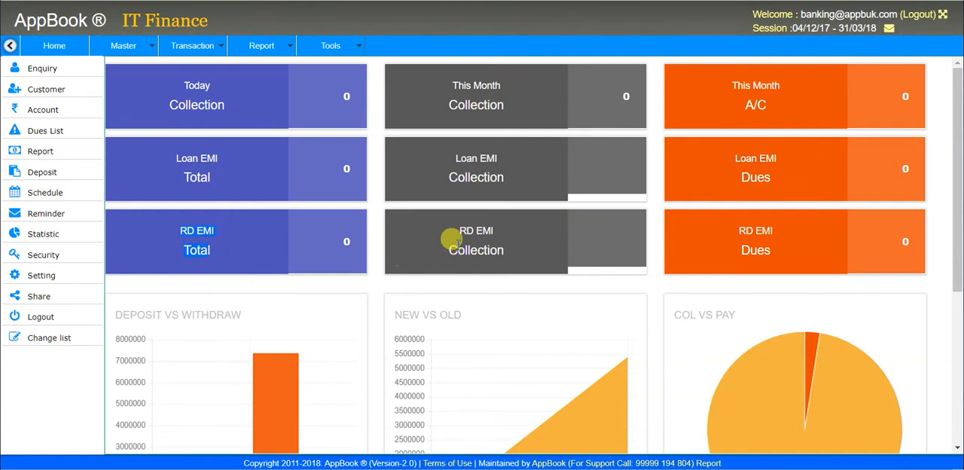
drag(448, 229, 512, 251)
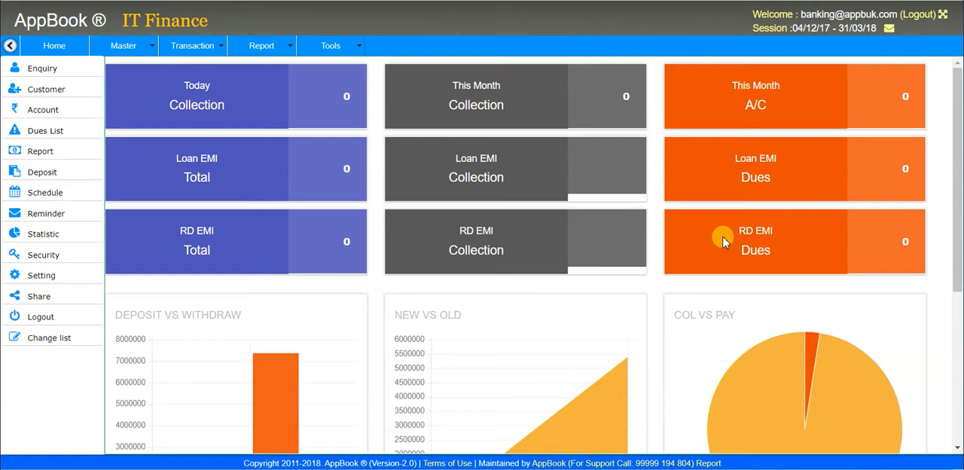
scroll(662, 265, down, 3)
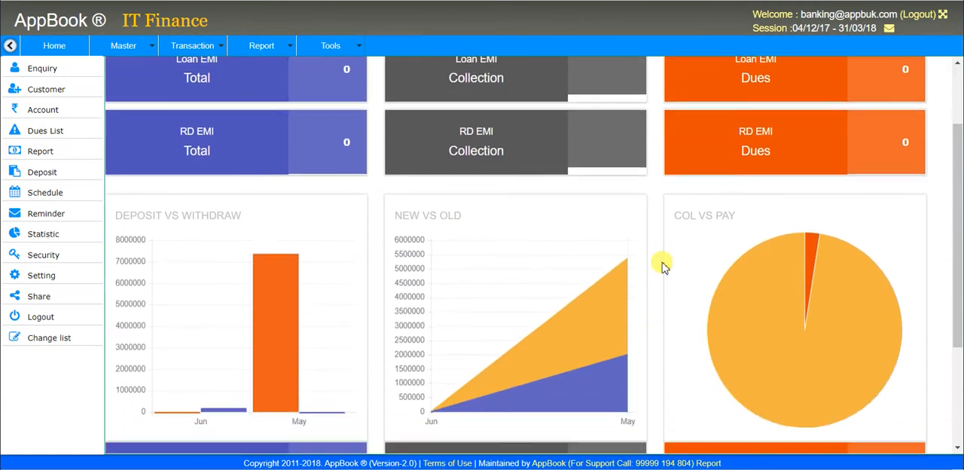
scroll(662, 265, up, 1)
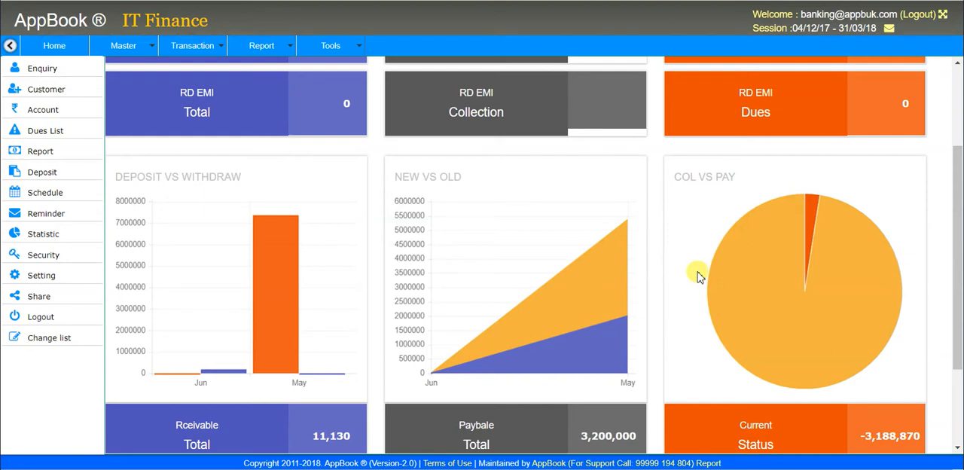
scroll(696, 277, down, 1)
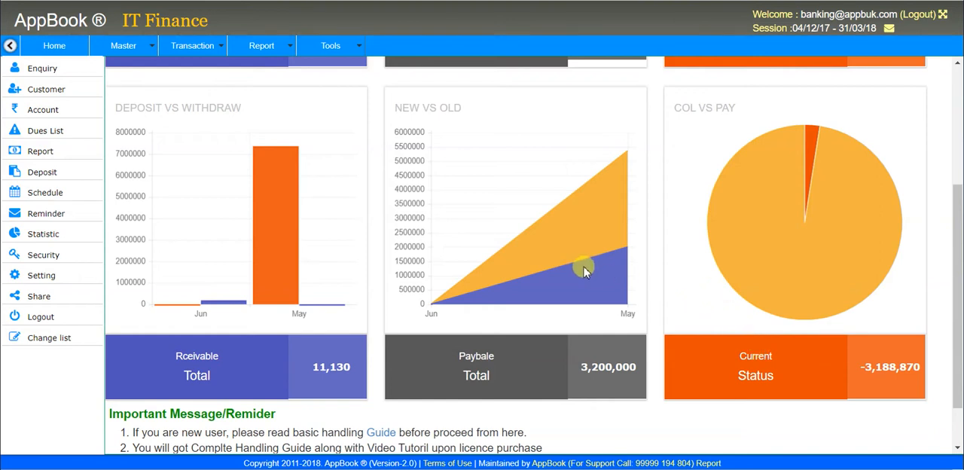
scroll(510, 278, up, 3)
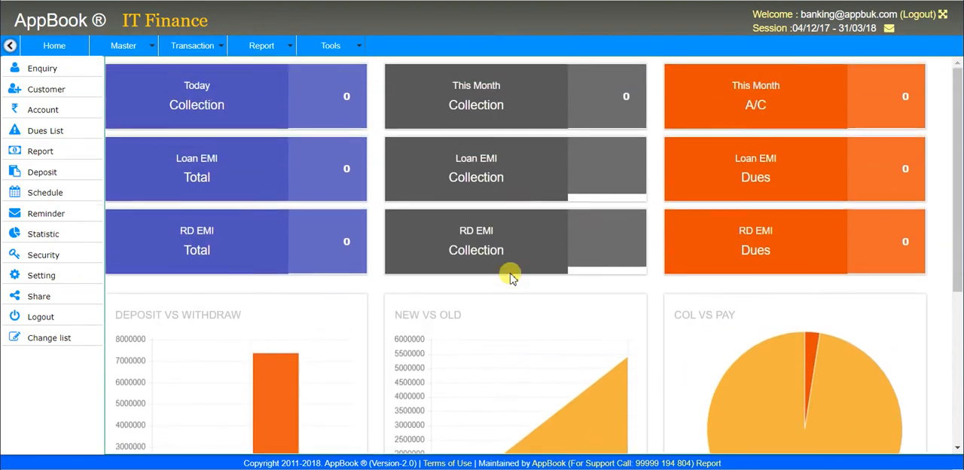
Step: Open the loan account type master and load LAP LOAN 60 (MORTGAGE) for editing
click(133, 51)
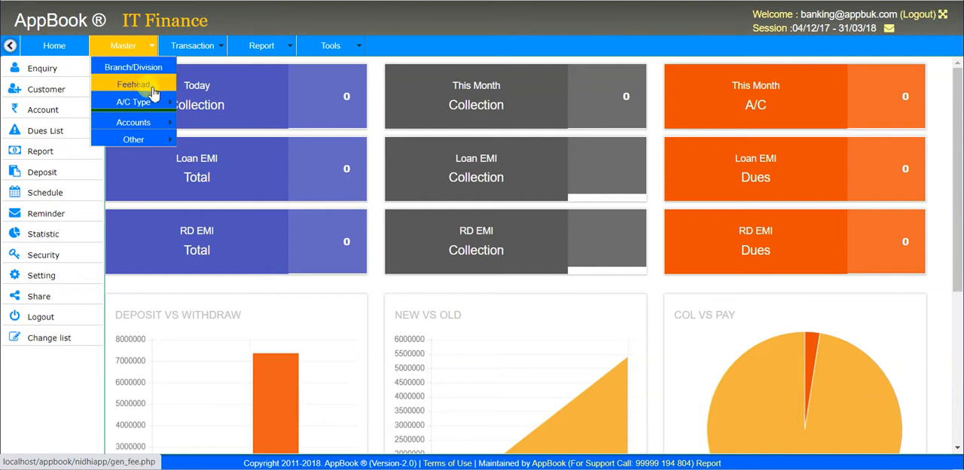
mouse_move(154, 104)
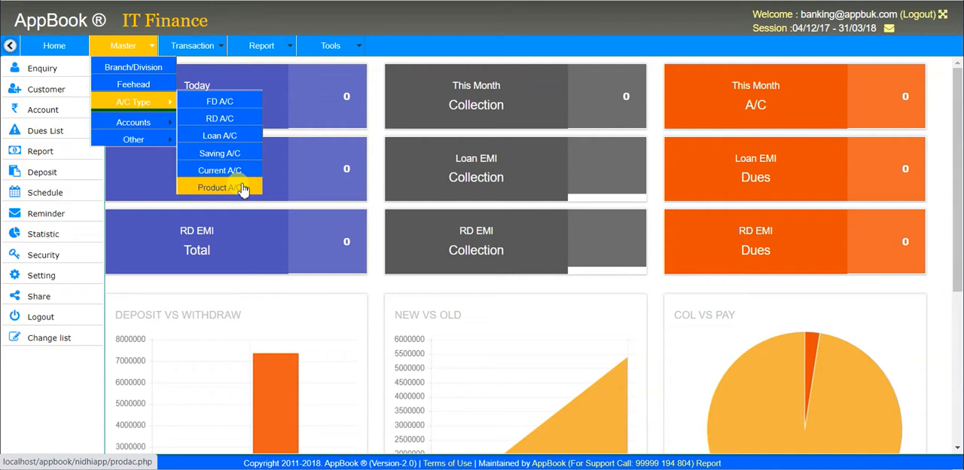
click(233, 142)
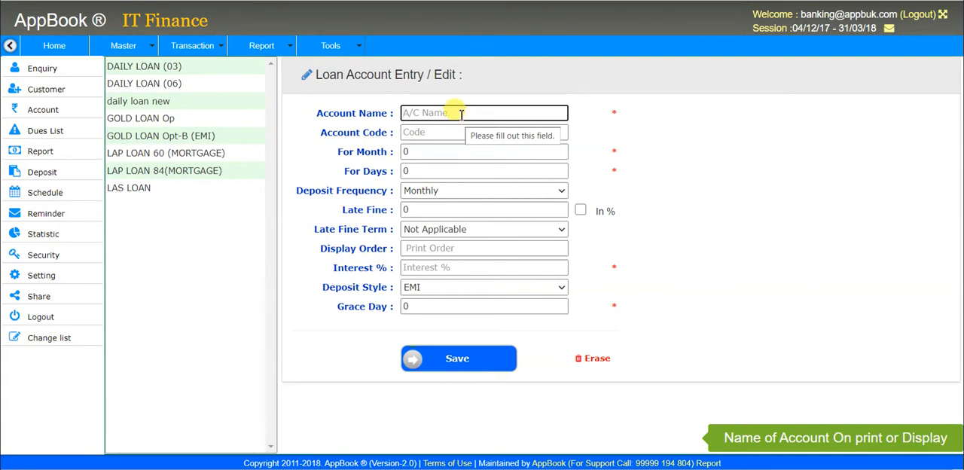
click(152, 160)
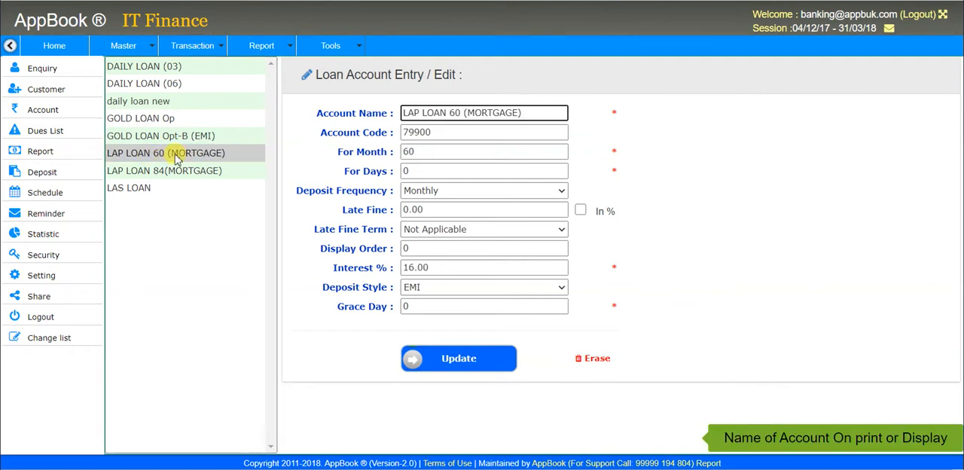
Step: Examine the loan's account name, account code, month and day terms, deposit frequency options and late fine
drag(548, 113, 369, 121)
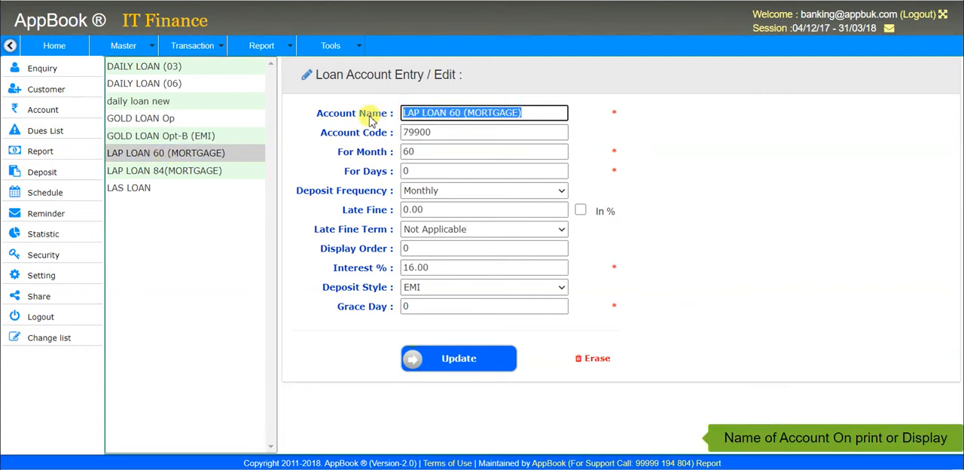
click(455, 134)
double_click(455, 134)
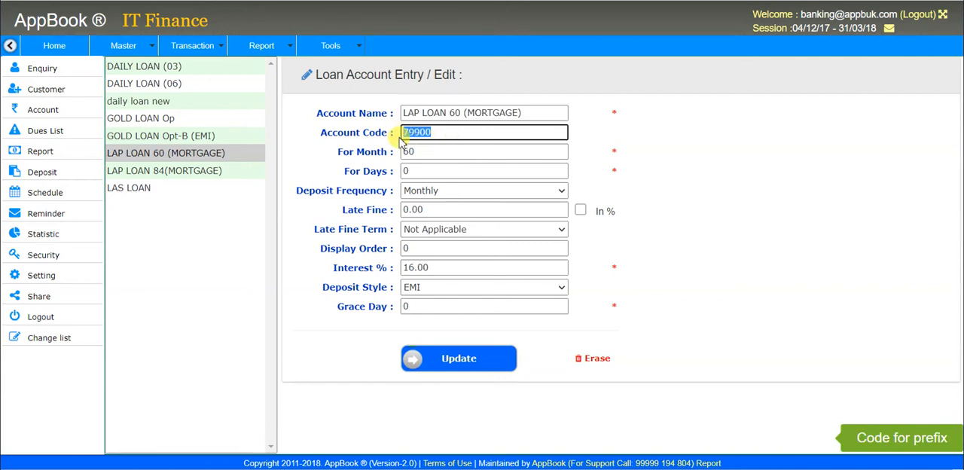
click(467, 137)
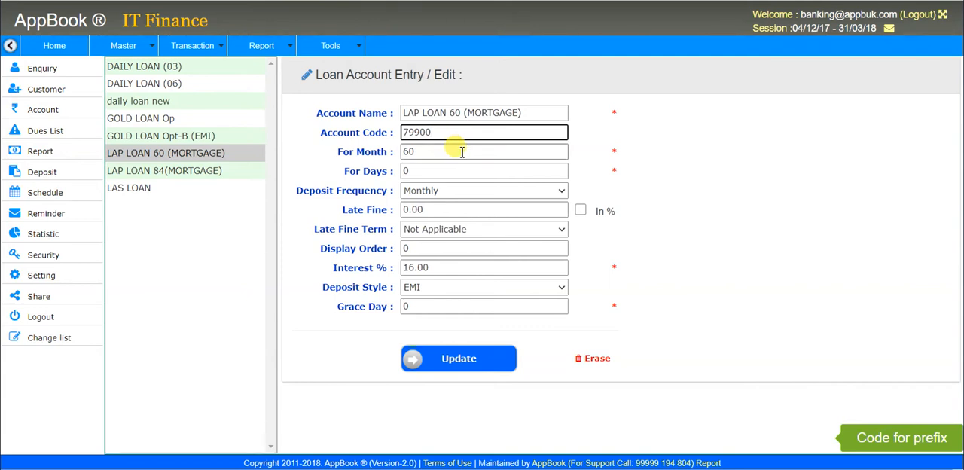
click(462, 152)
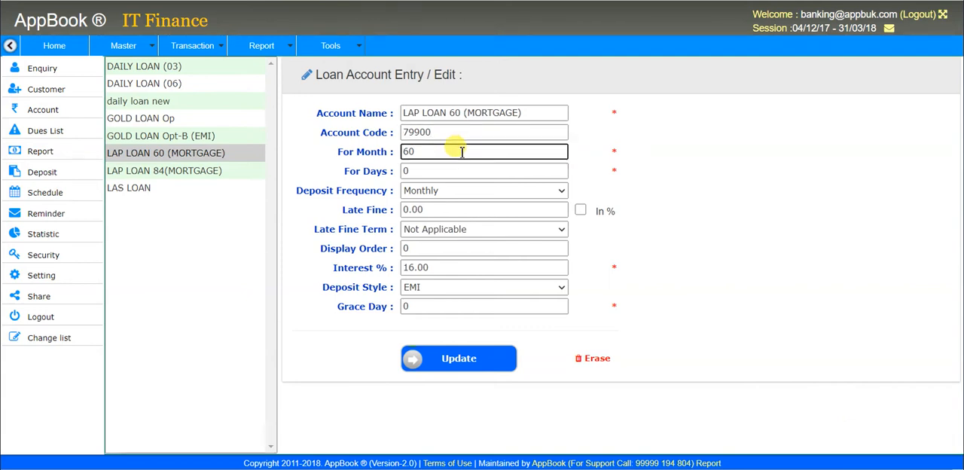
click(450, 164)
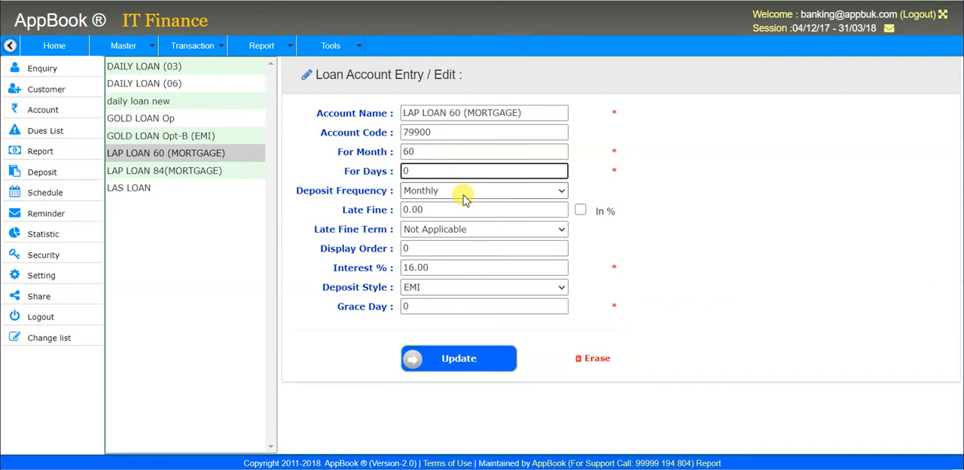
click(464, 199)
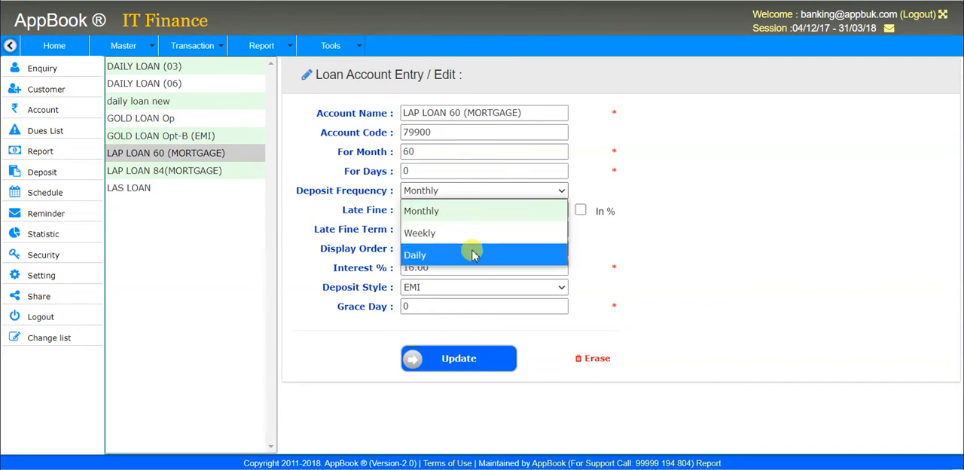
click(466, 194)
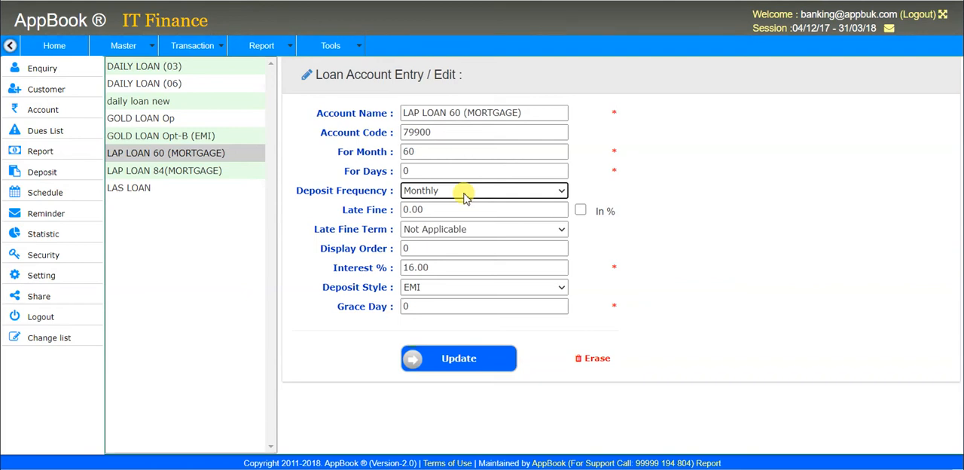
click(466, 194)
click(463, 193)
click(458, 210)
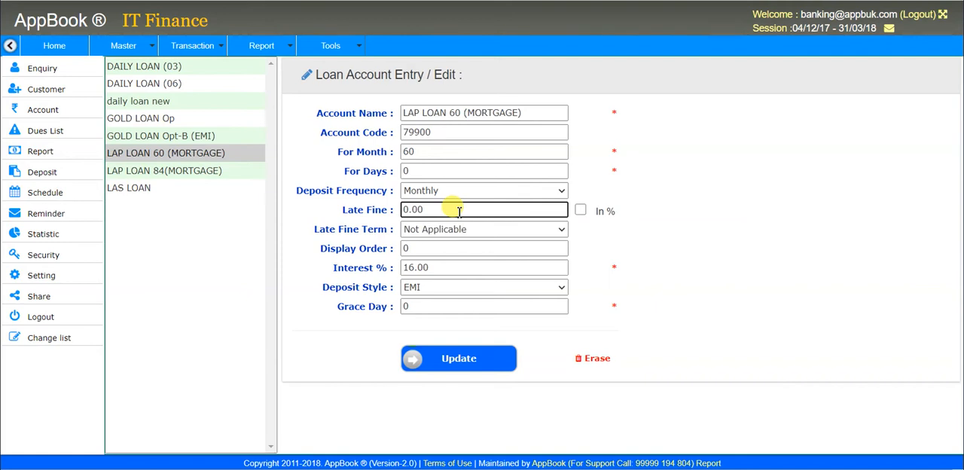
Step: Try Daily and Per Schedule as the loan's late fine term, and restore it to Not Applicable
click(465, 230)
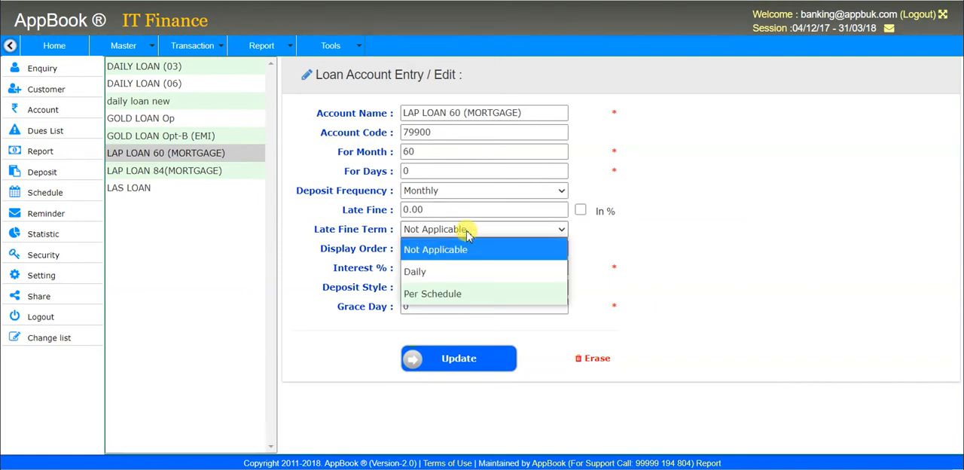
click(473, 277)
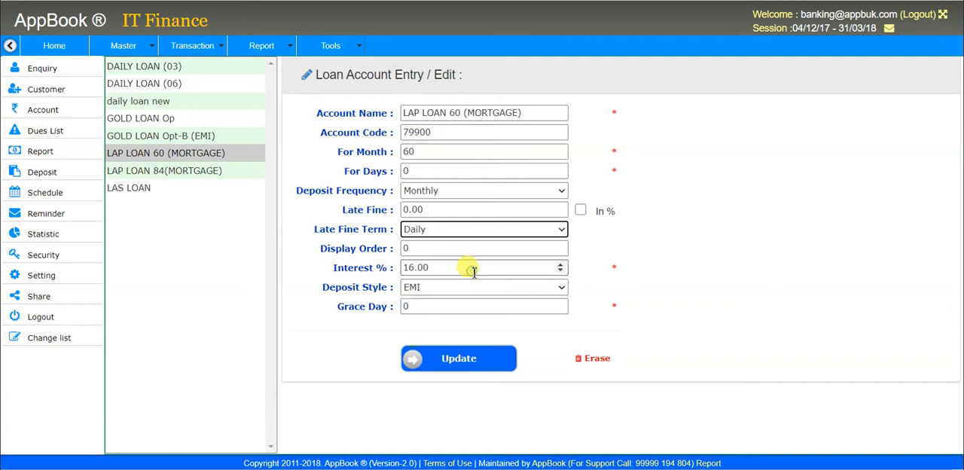
click(468, 229)
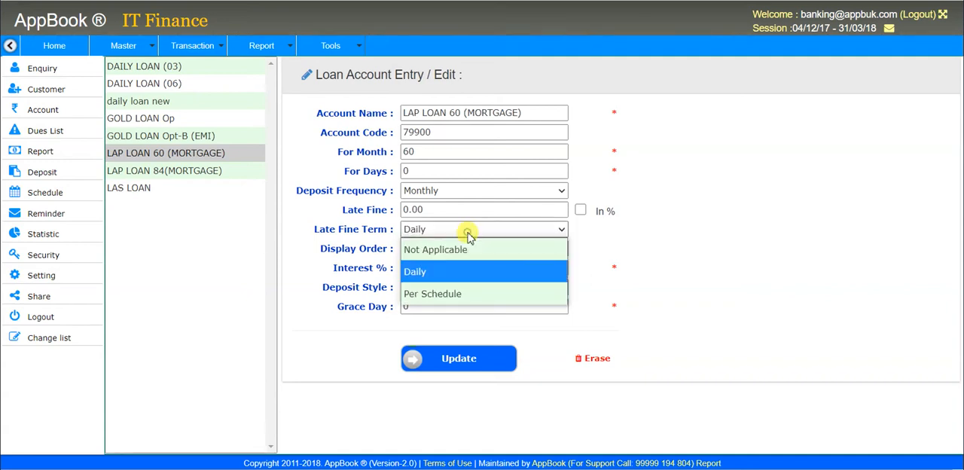
click(470, 294)
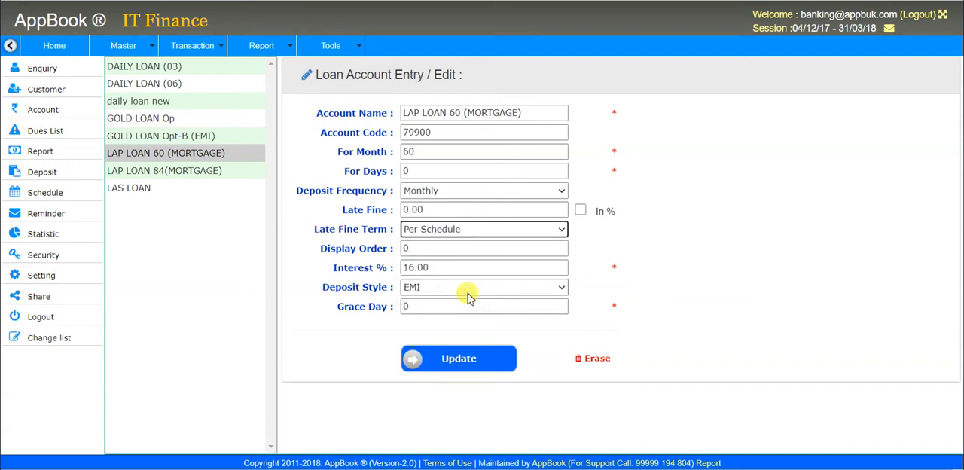
click(477, 232)
click(479, 251)
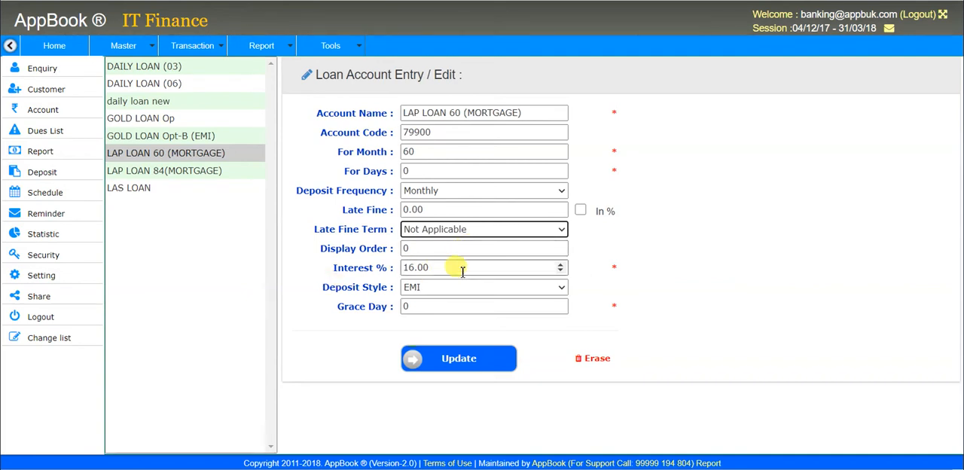
Step: Set the loan's deposit style to Interest, and toggle the late fine's percentage option on and off
click(462, 270)
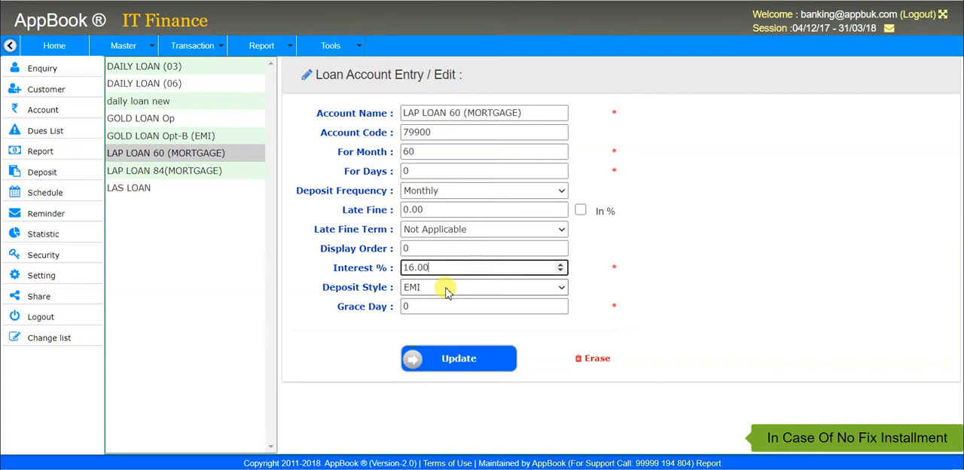
click(443, 289)
click(324, 326)
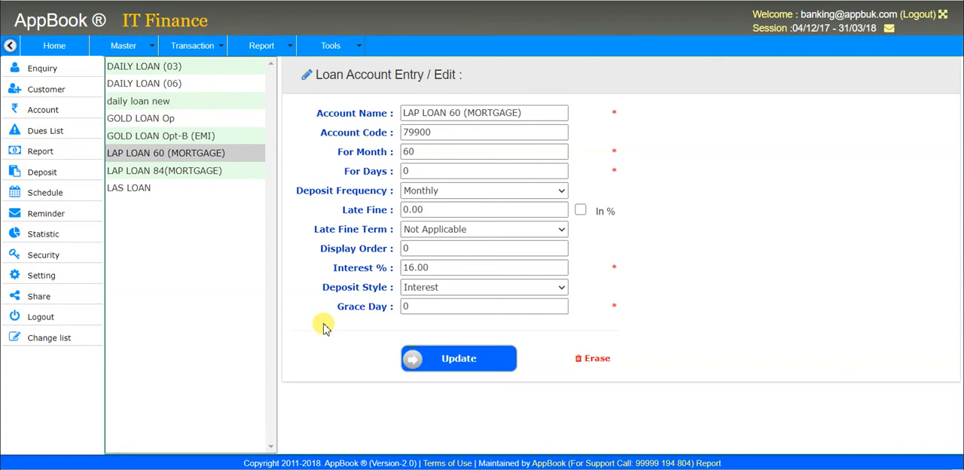
click(444, 310)
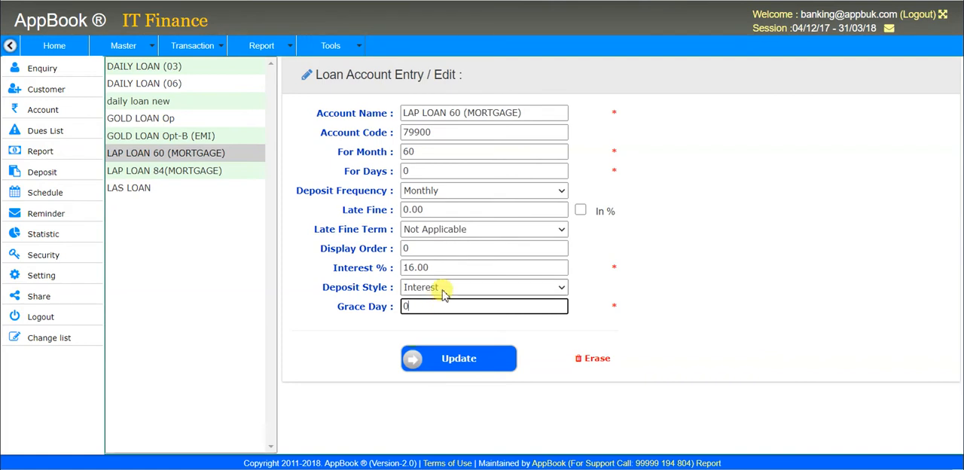
click(580, 211)
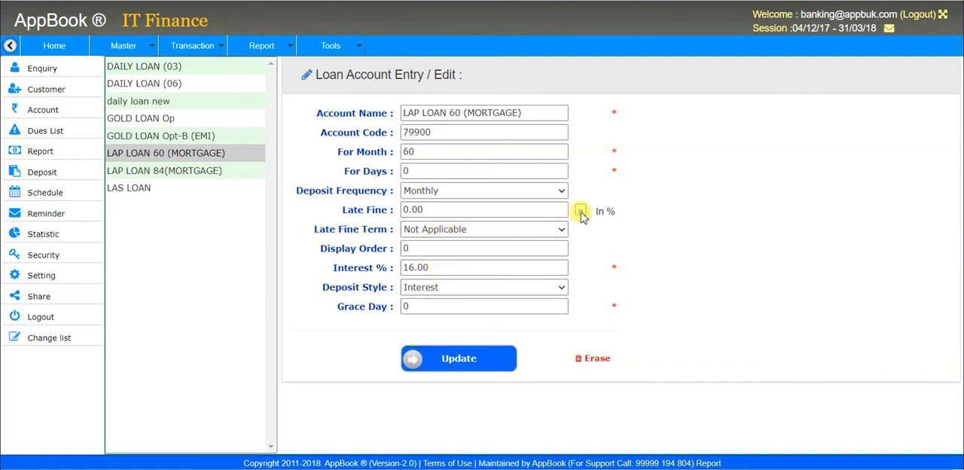
click(580, 211)
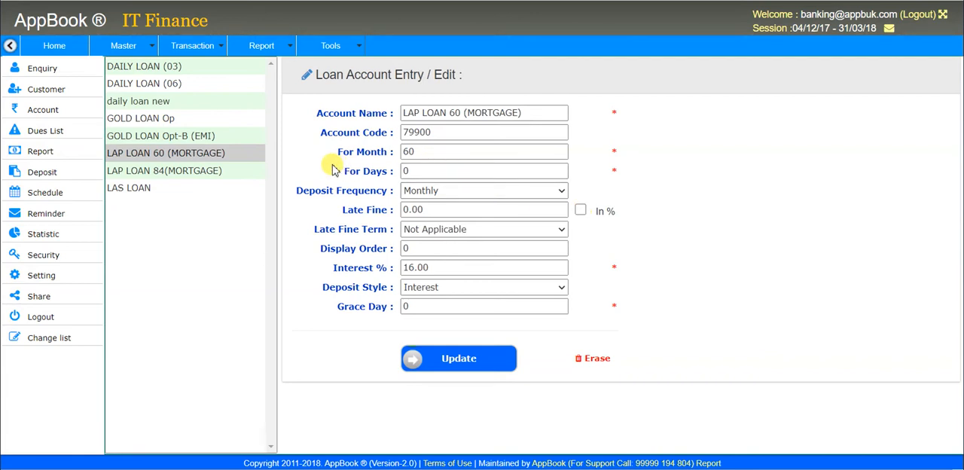
click(140, 47)
mouse_move(167, 130)
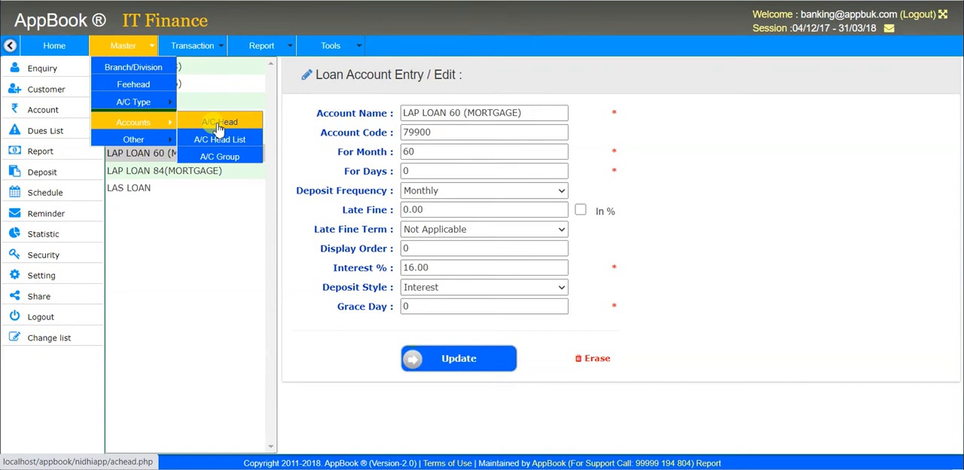
mouse_move(155, 145)
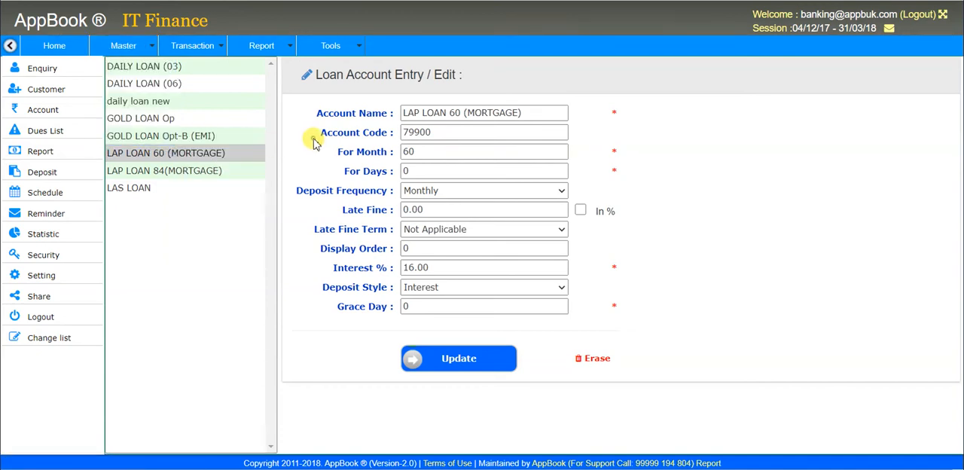
Step: Look over the transaction categories, including enquiry, share, cheque and deposit, and open the entry form for a new member
mouse_move(220, 57)
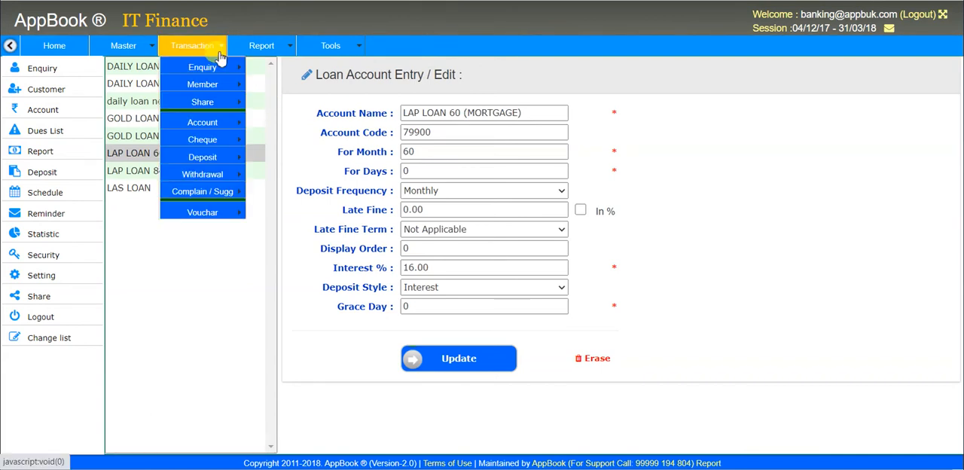
mouse_move(225, 71)
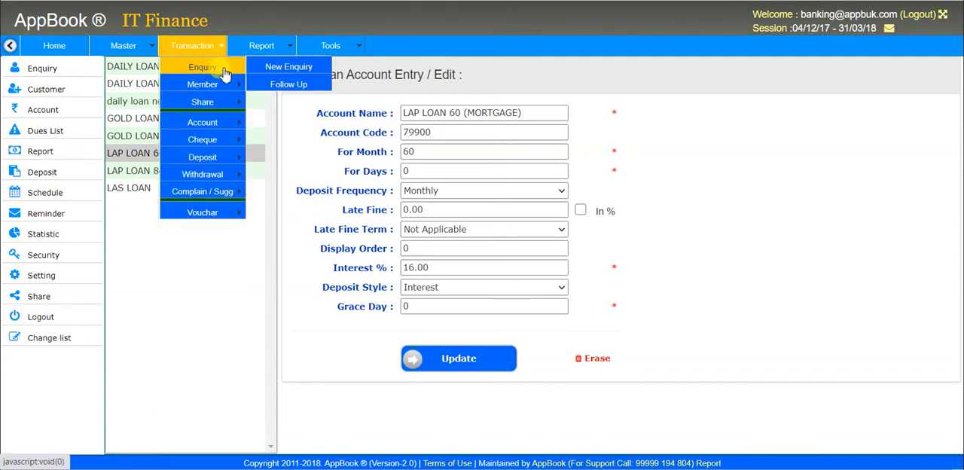
mouse_move(226, 102)
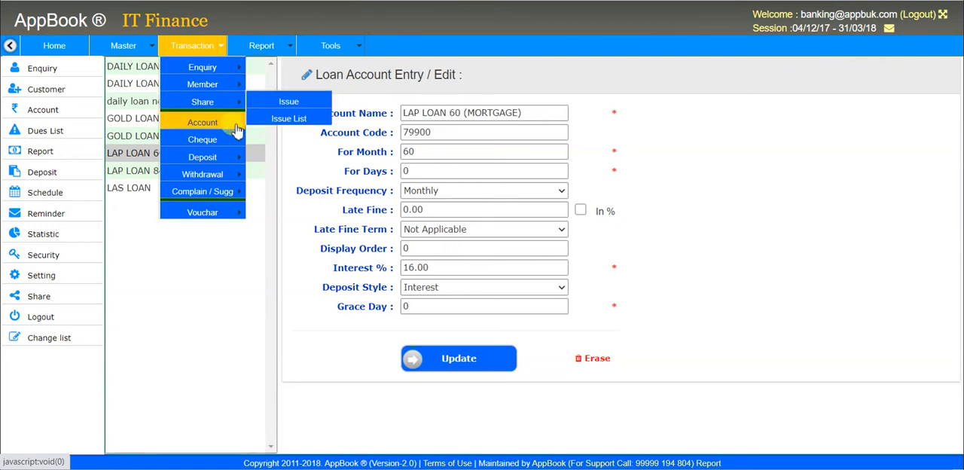
mouse_move(238, 141)
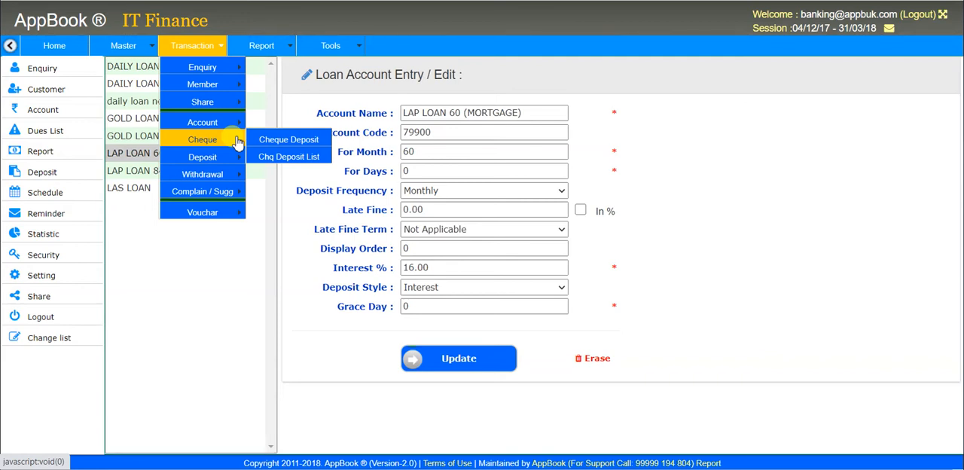
mouse_move(235, 162)
mouse_move(228, 202)
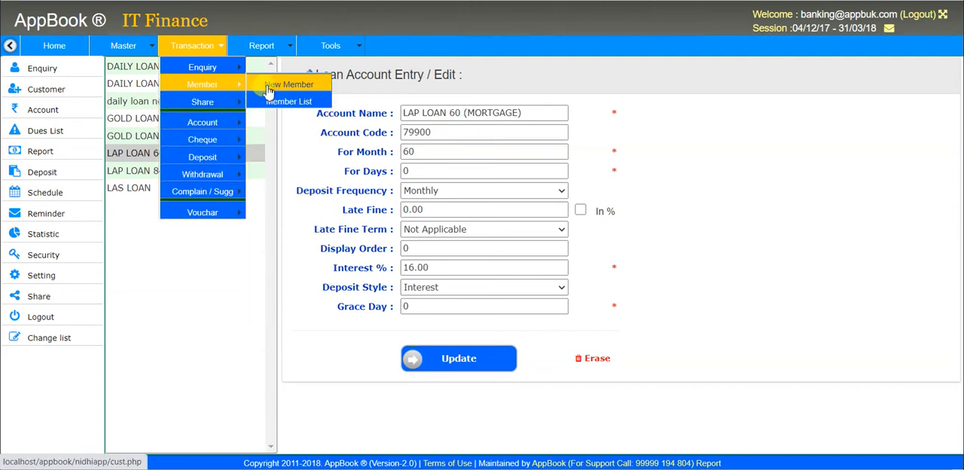
click(282, 87)
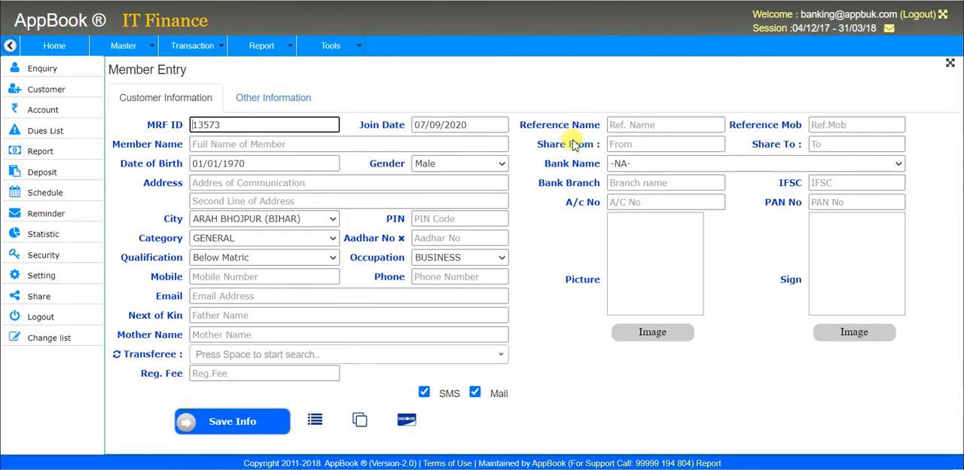
Step: Keep the proposed MRF ID and join date, and enter the new member's full name
key(Tab)
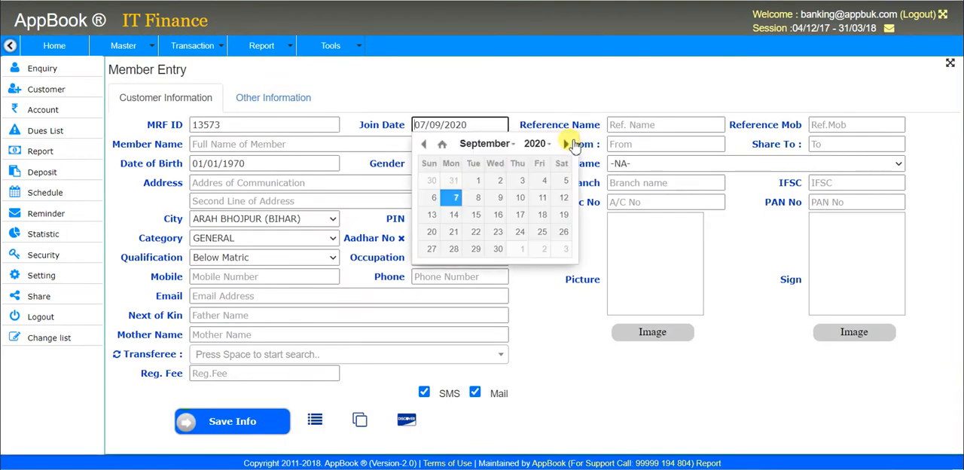
key(Tab)
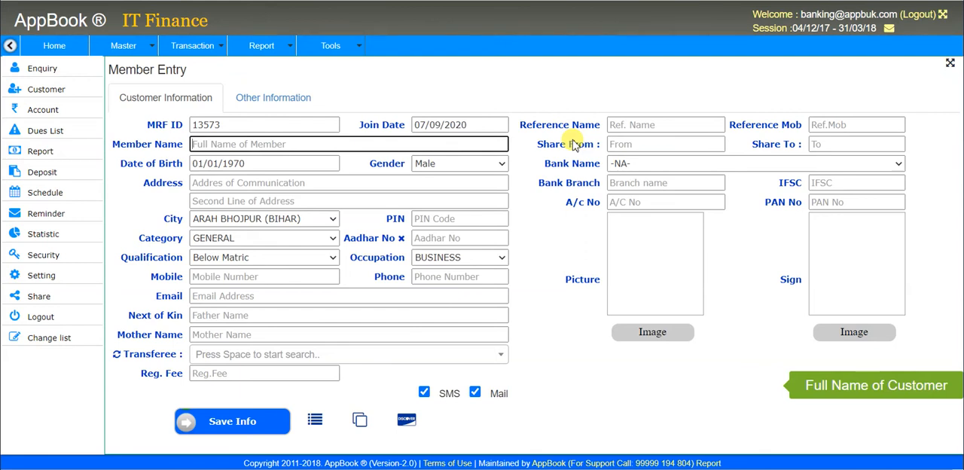
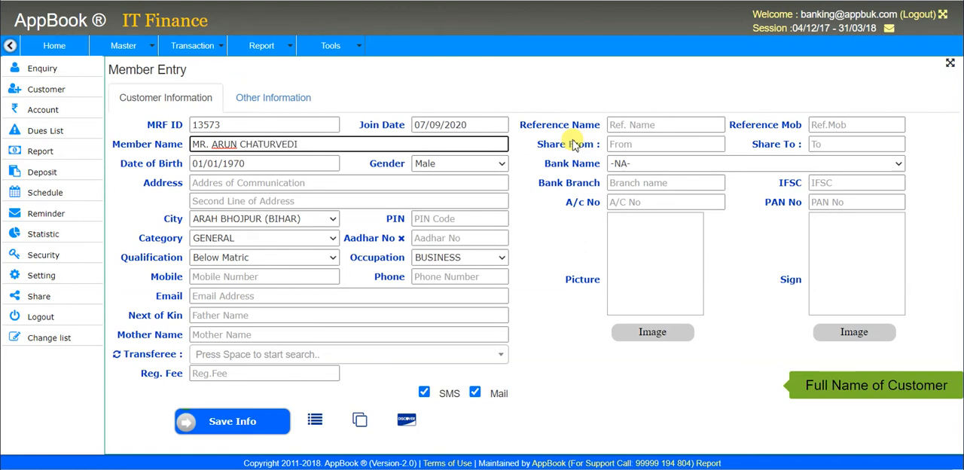
Step: Enter the member's date of birth
key(Tab)
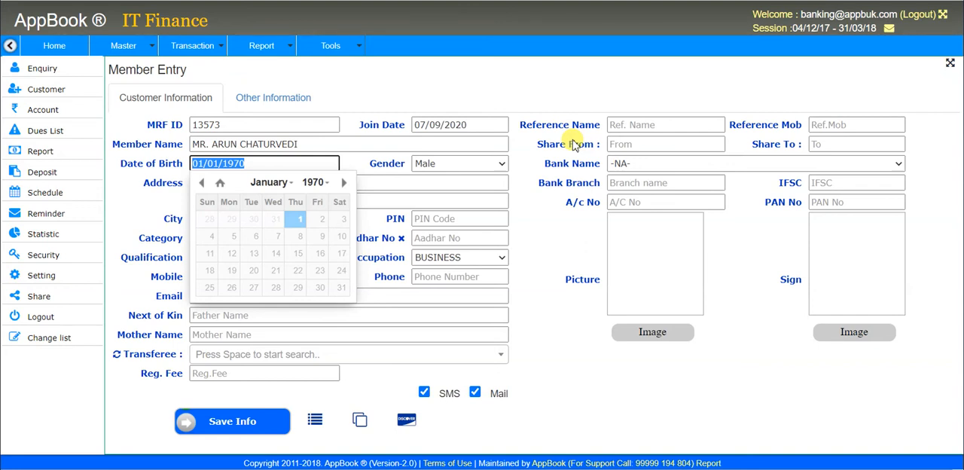
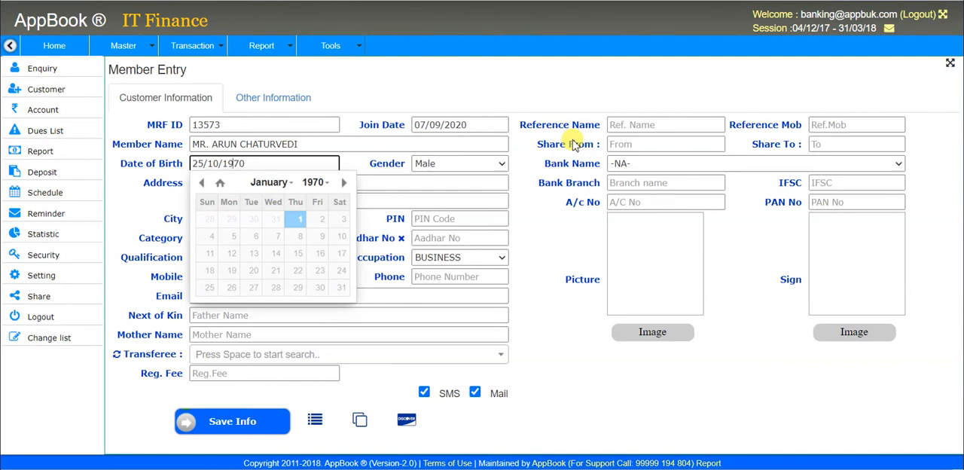
key(Tab)
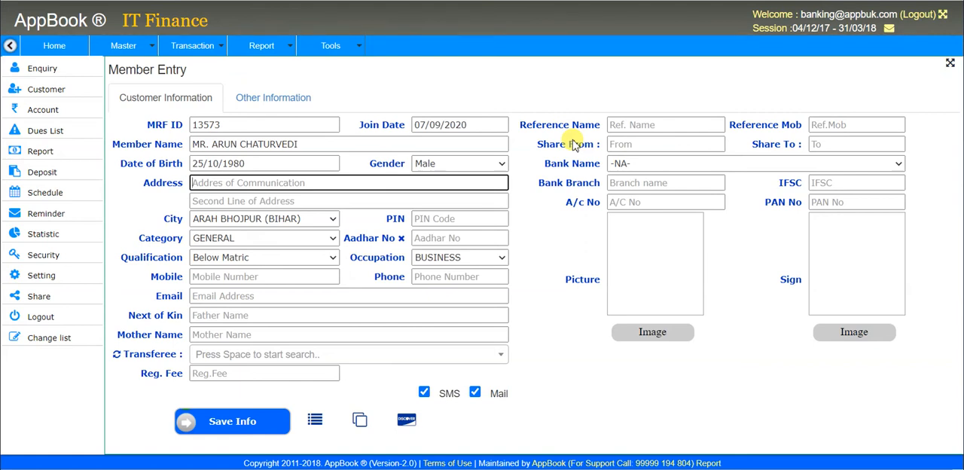
Step: Leave the communication address blank and set the member's city to ASANSOLE (WEST BENGAL)
key(Tab)
key(Tab)
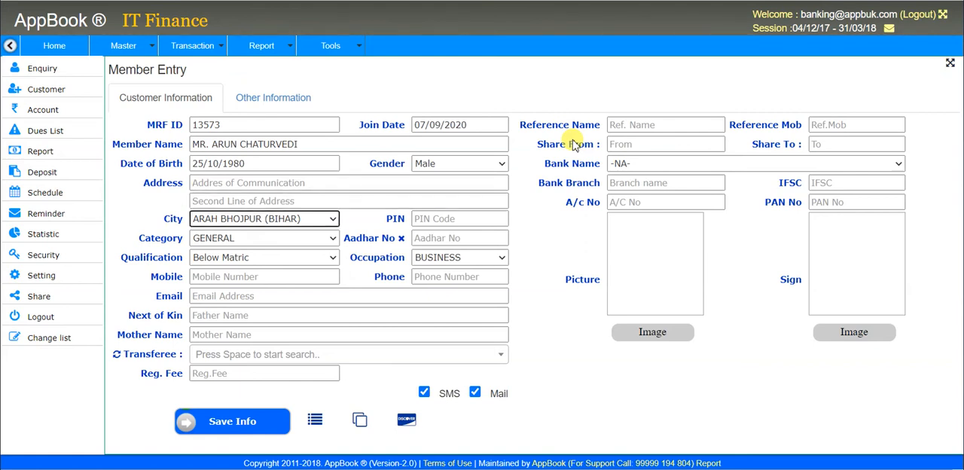
key(Down)
key(Down)
key(Down)
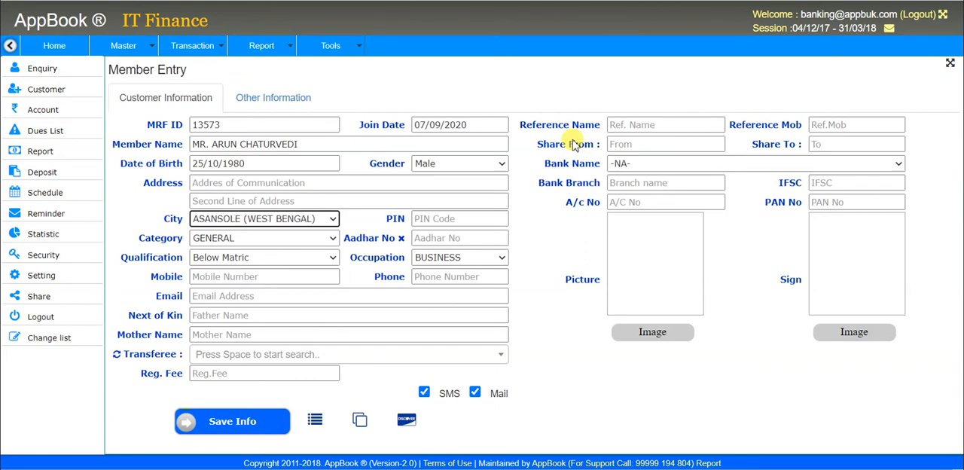
key(Tab)
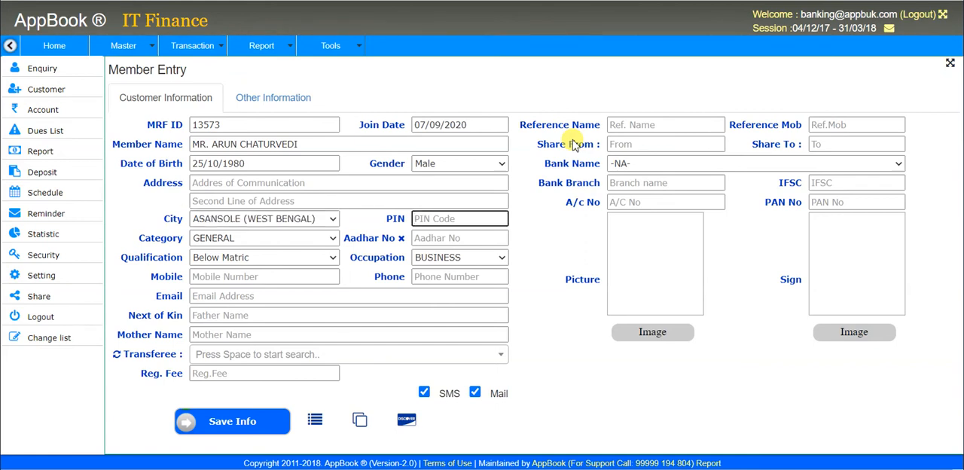
Step: Examine the member's category, Aadhar, qualification, occupation, contact, family, transferee and registration fee fields, and the SMS option
key(Tab)
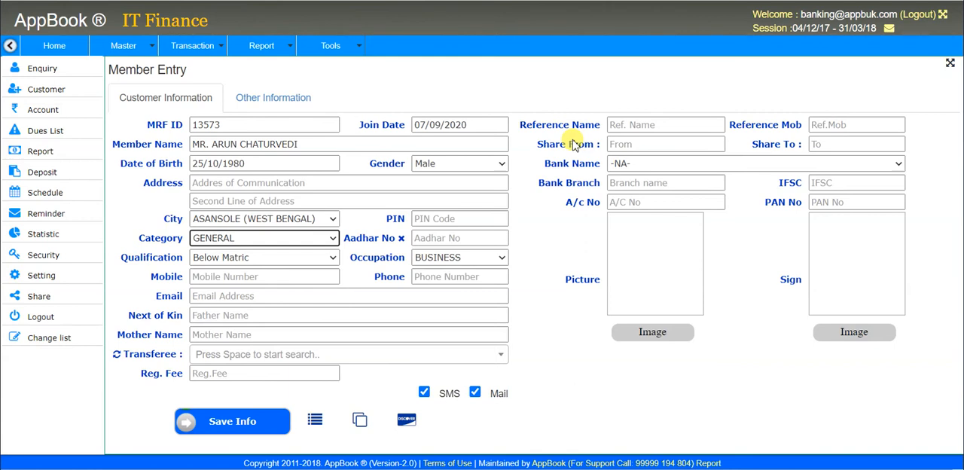
key(Tab)
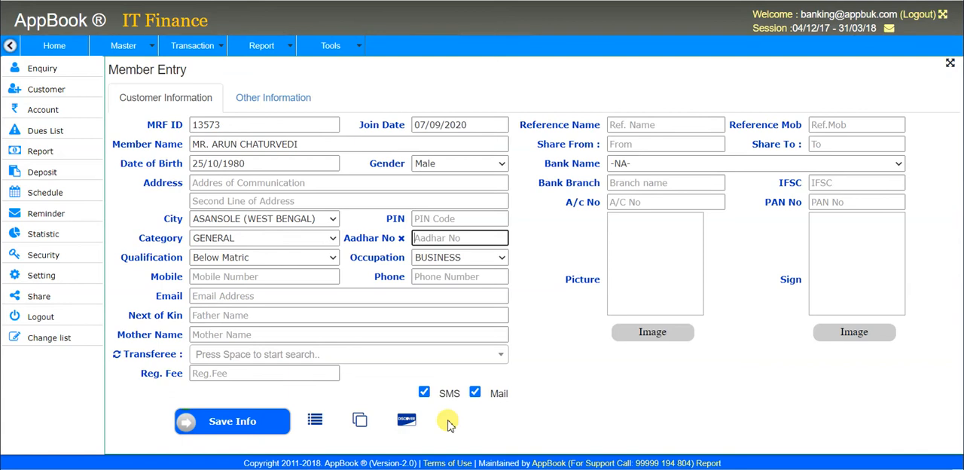
key(Tab)
key(Tab)
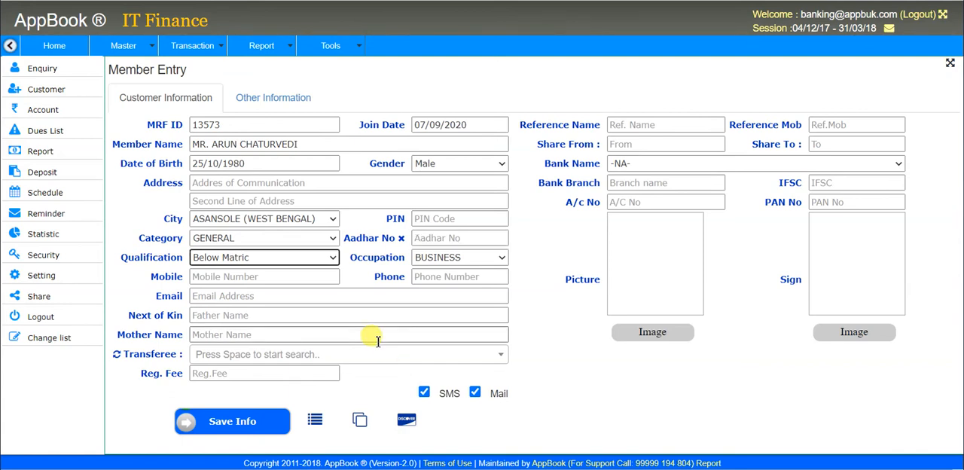
key(Tab)
key(Tab)
key(Tab)
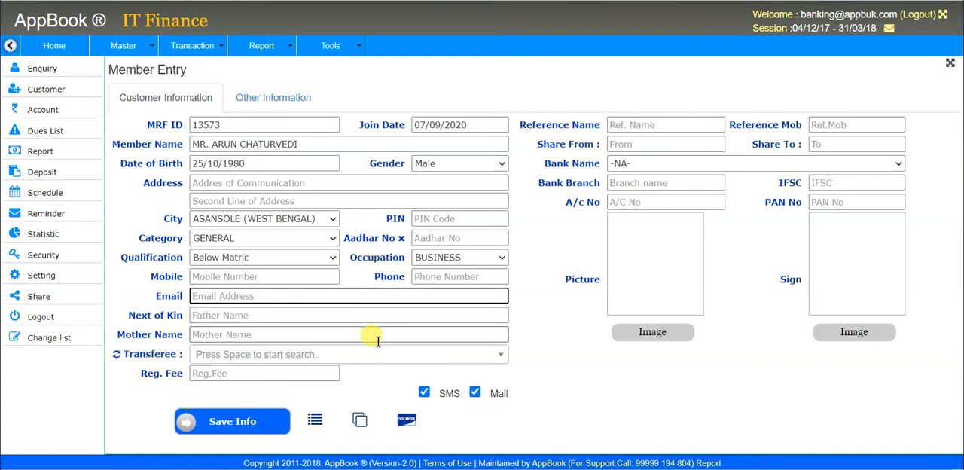
key(Tab)
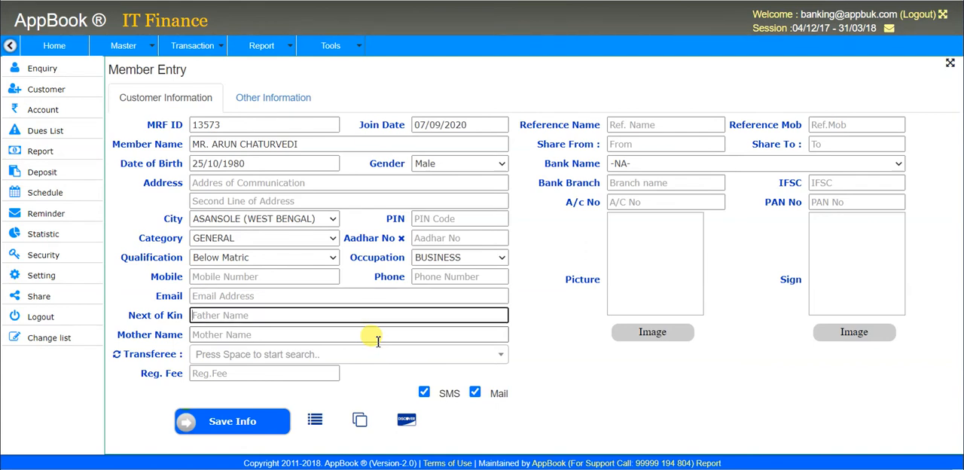
key(Tab)
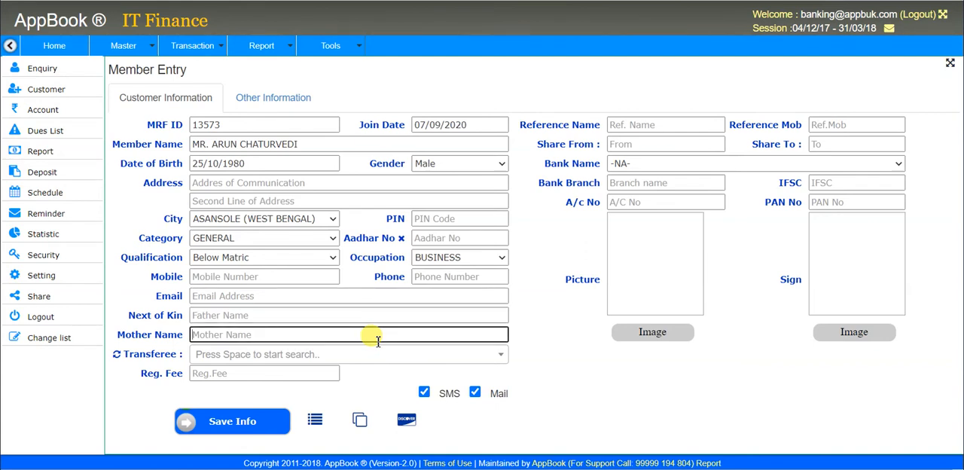
key(Tab)
key(Tab)
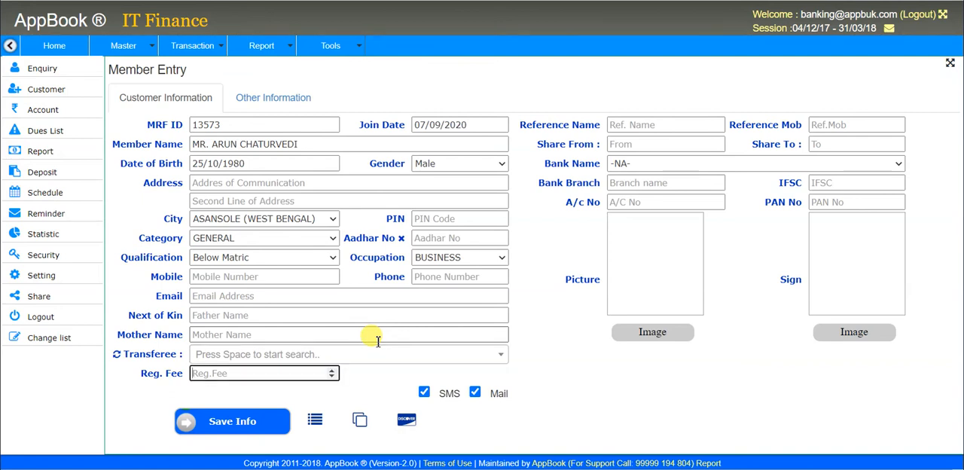
key(Tab)
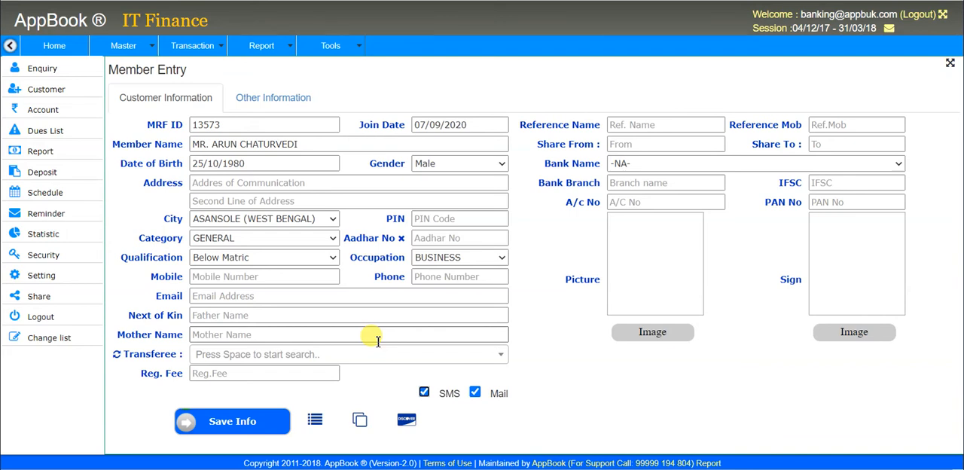
Step: Examine the member's share range, bank name, branch, IFSC, account number and PAN fields
click(701, 143)
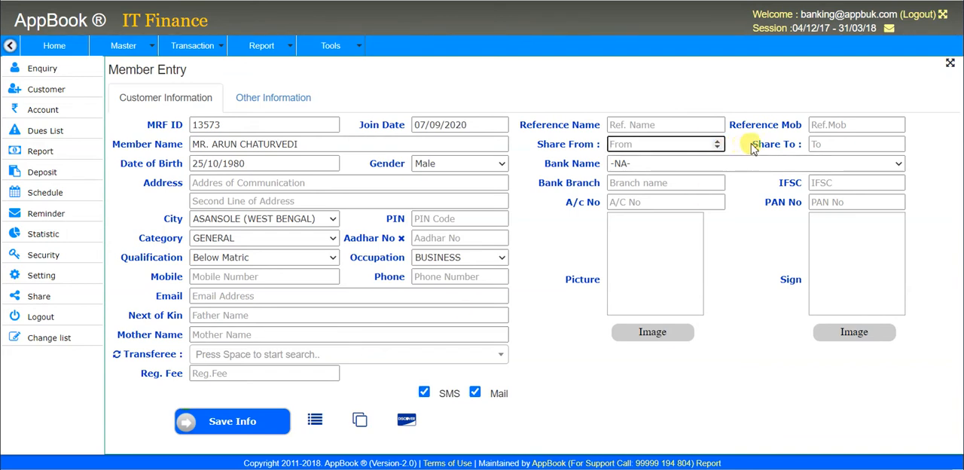
click(841, 141)
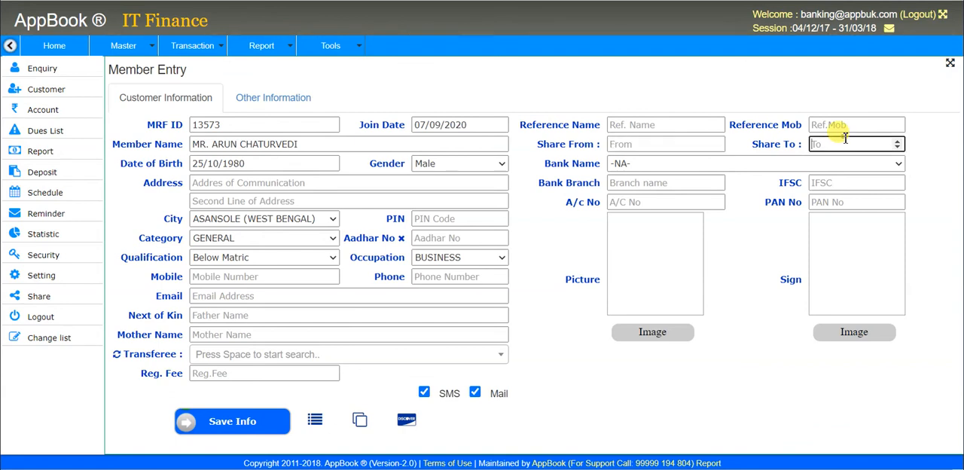
click(734, 166)
click(734, 166)
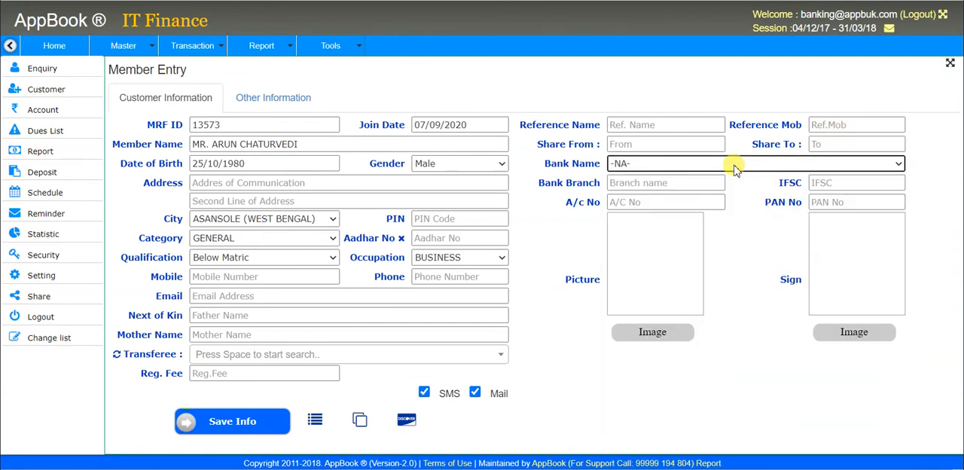
click(688, 186)
click(828, 182)
click(685, 200)
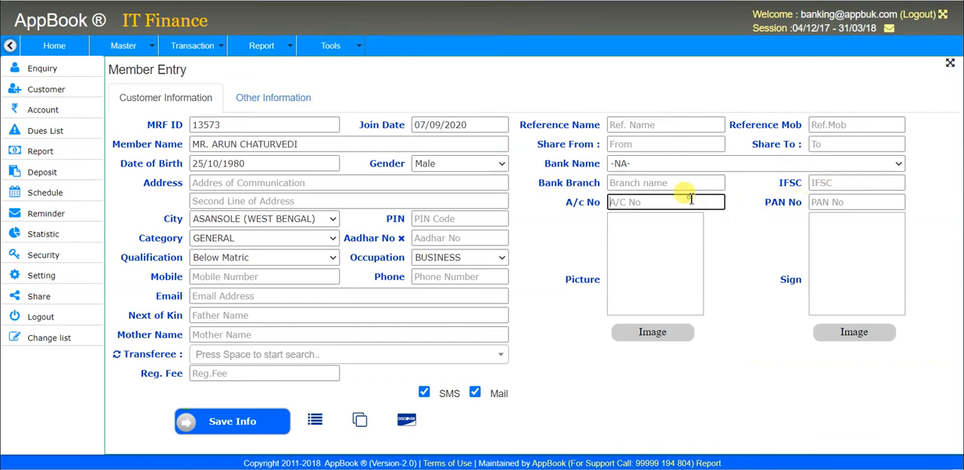
click(838, 199)
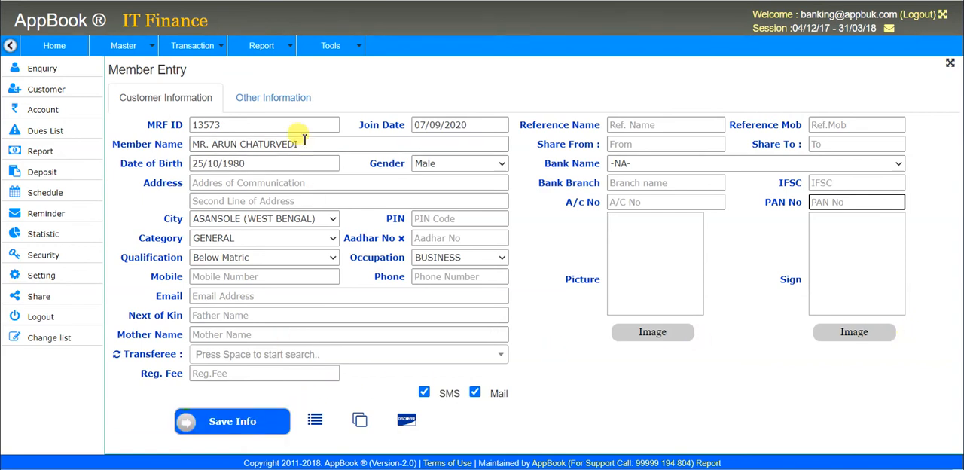
Step: Review the member's other information section, return to the customer information and save the member record
click(292, 102)
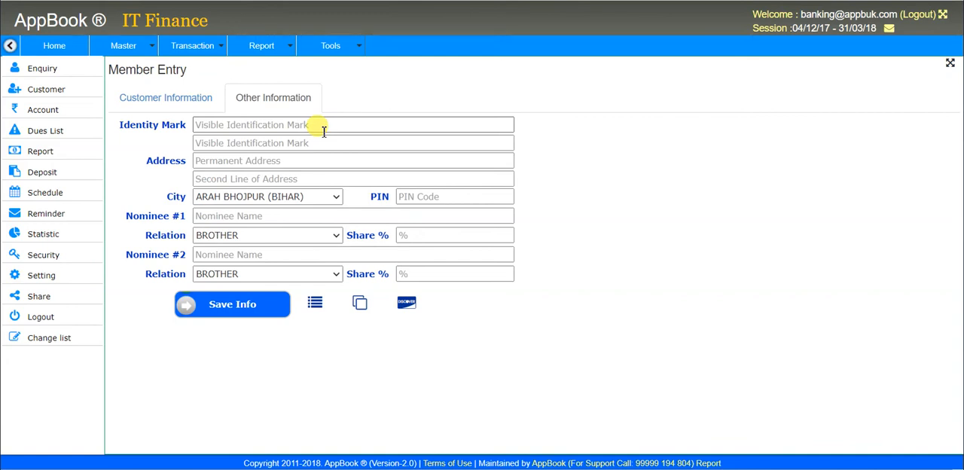
click(206, 98)
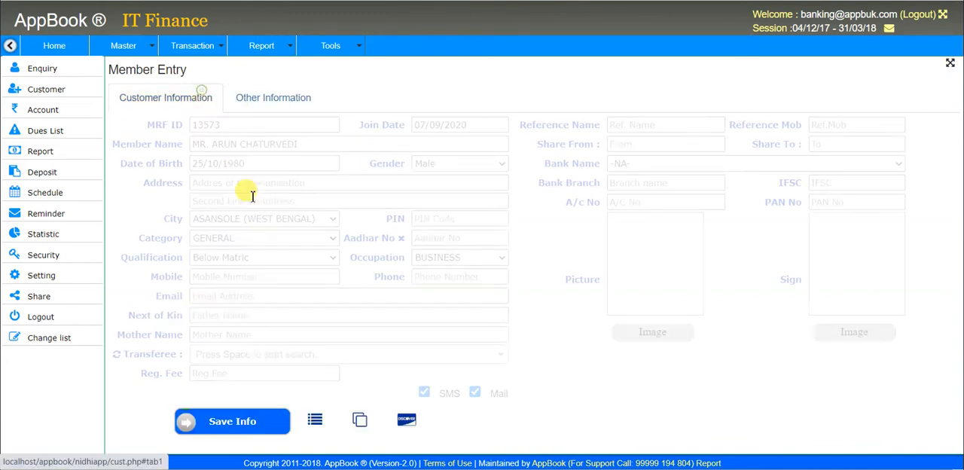
click(260, 433)
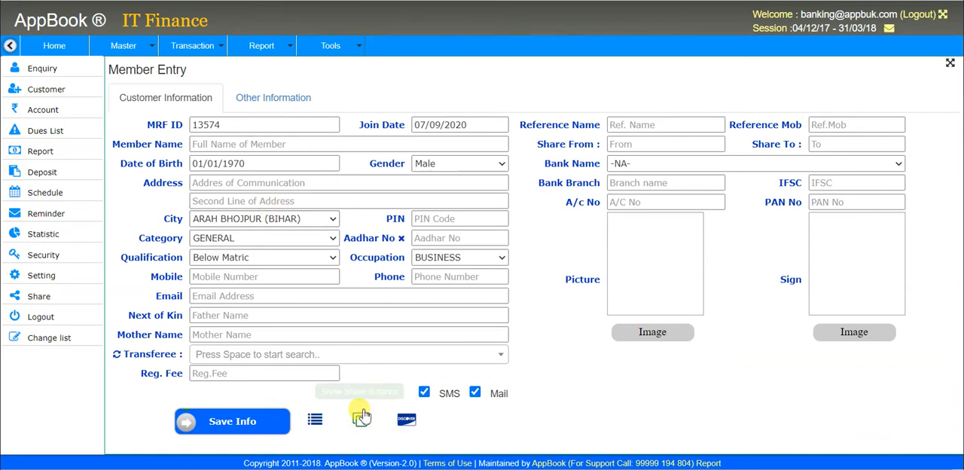
Step: Try to show the customer list from the member entry form, and open the full member list
click(316, 420)
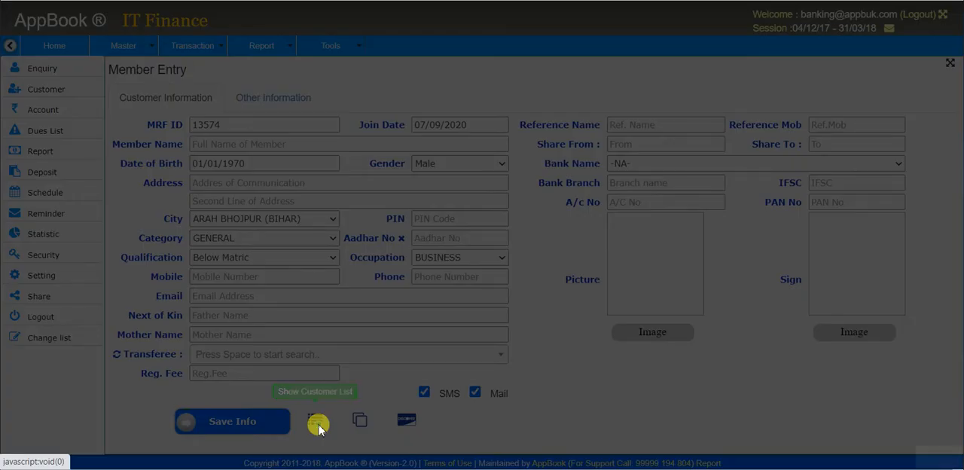
key(Escape)
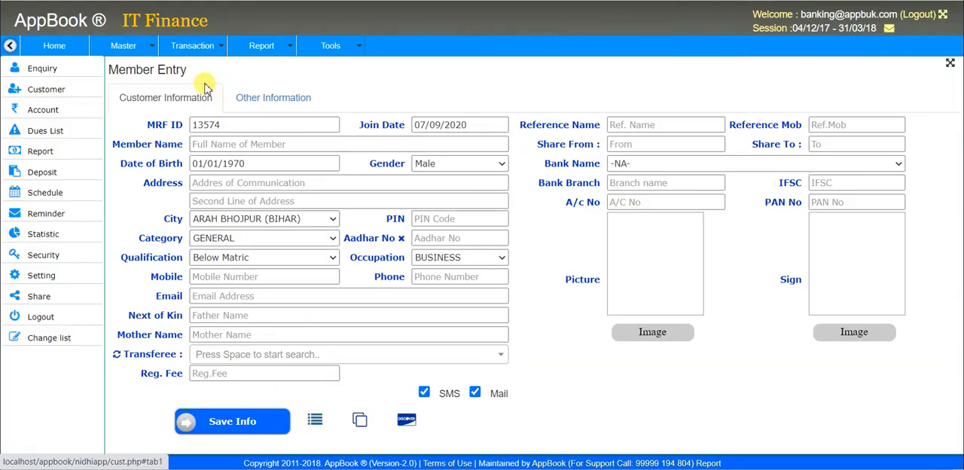
click(197, 55)
mouse_move(218, 84)
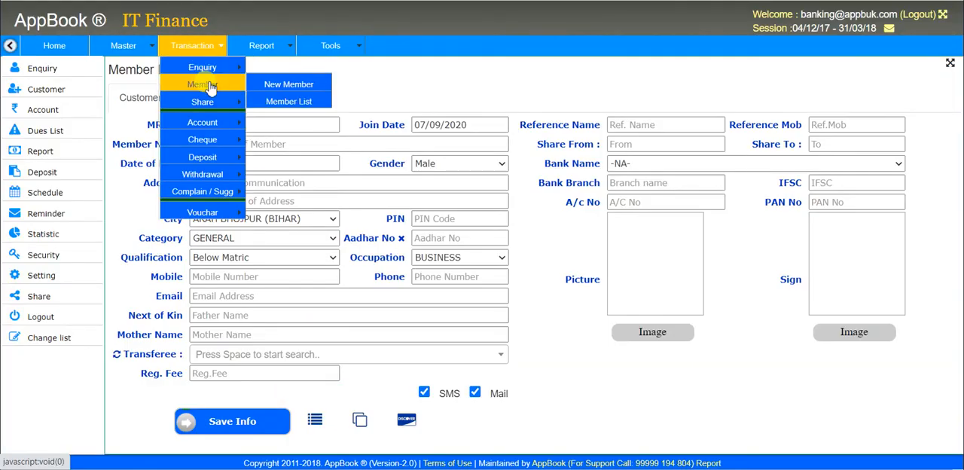
click(291, 99)
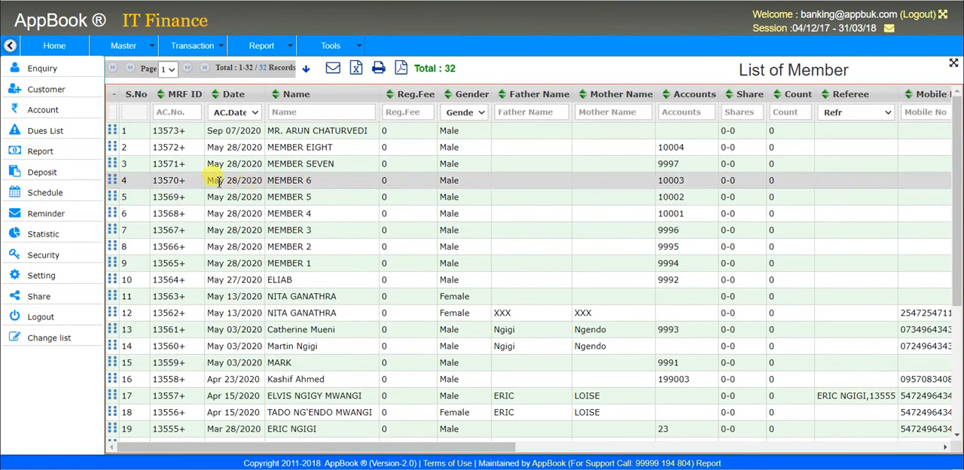
Step: Examine the member list entries, including MRF IDs, names and linked account numbers
click(190, 181)
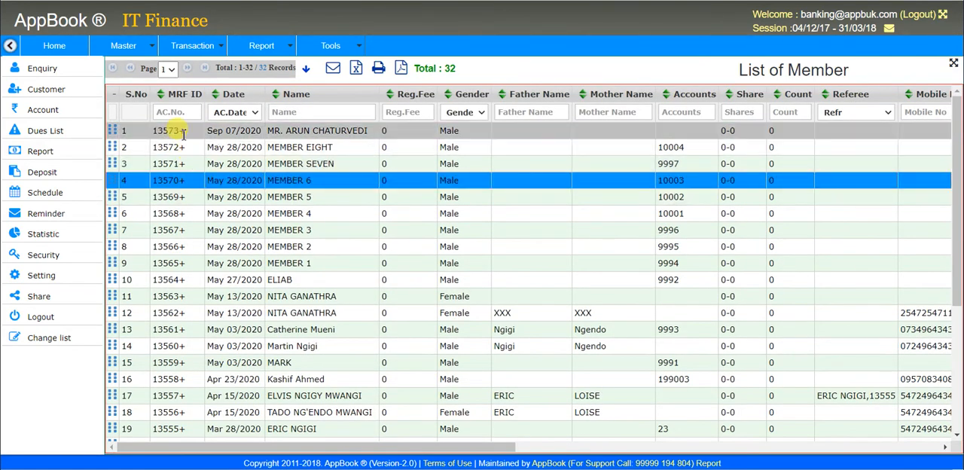
click(174, 198)
click(186, 177)
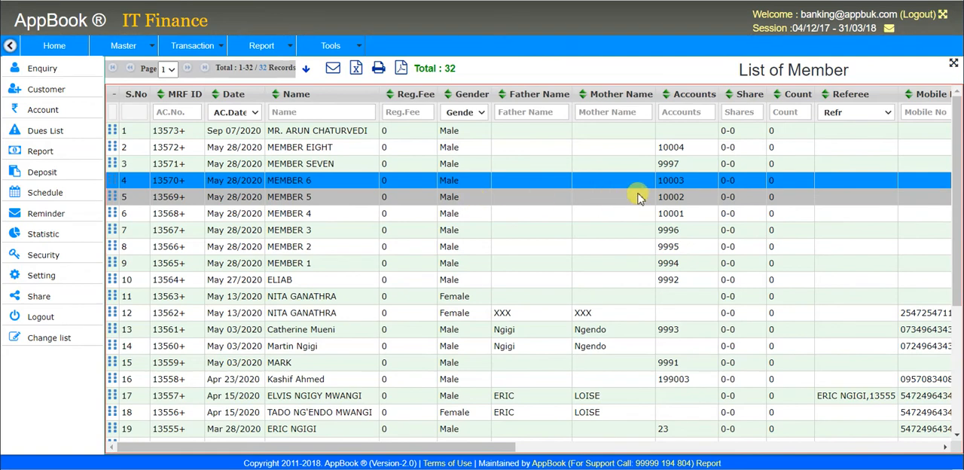
click(695, 155)
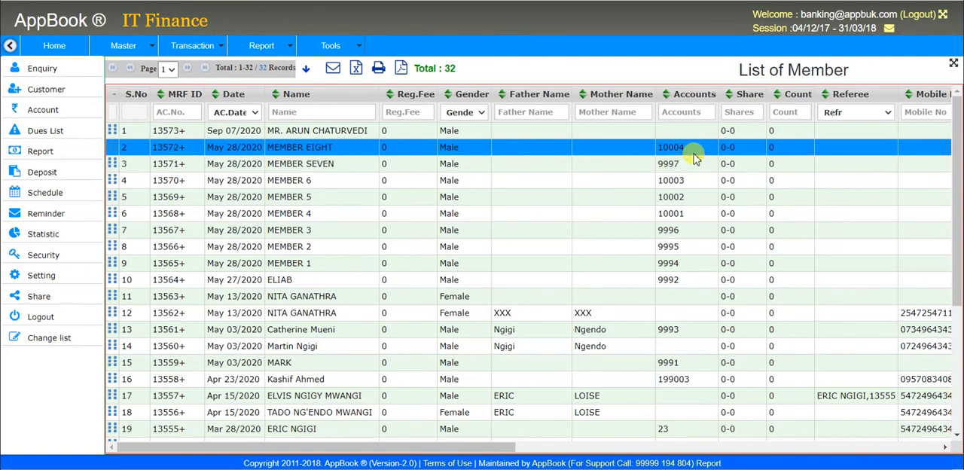
mouse_move(488, 450)
mouse_down()
mouse_move(821, 402)
mouse_move(834, 411)
mouse_move(824, 415)
mouse_move(928, 443)
mouse_move(490, 445)
mouse_up()
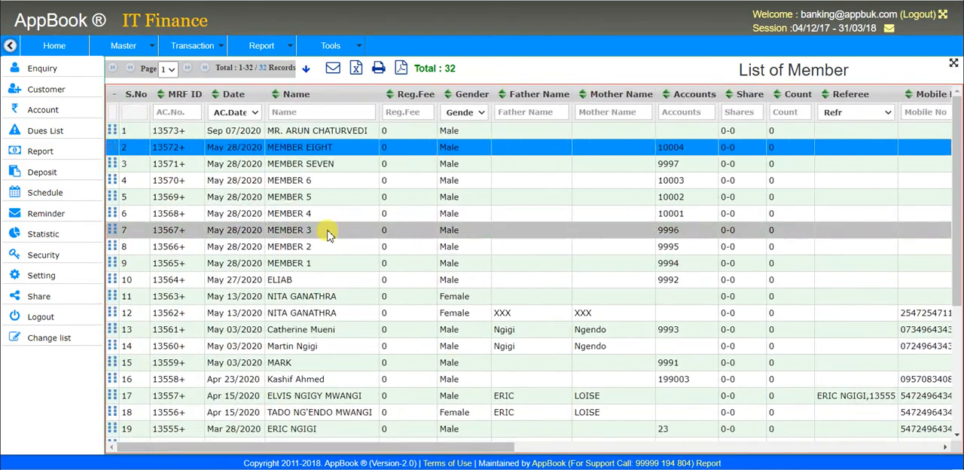
click(322, 184)
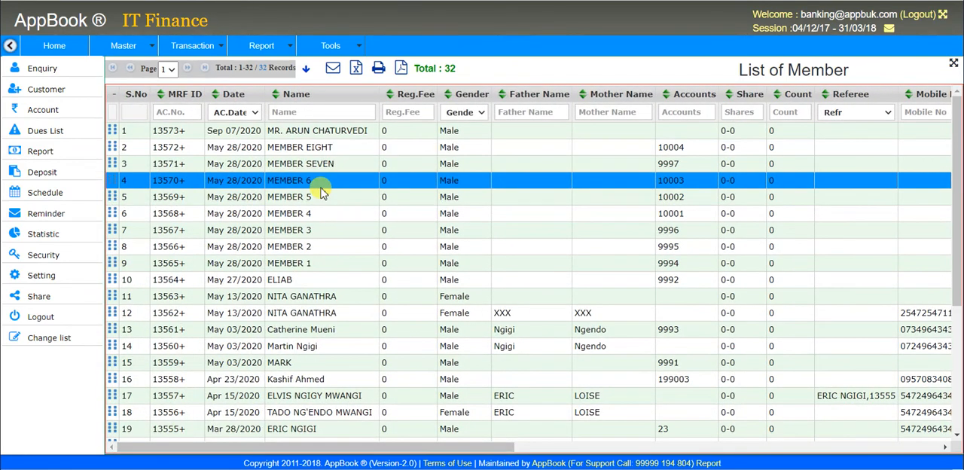
Step: Sort the member list by name, by registration fee and finally by gender
click(309, 95)
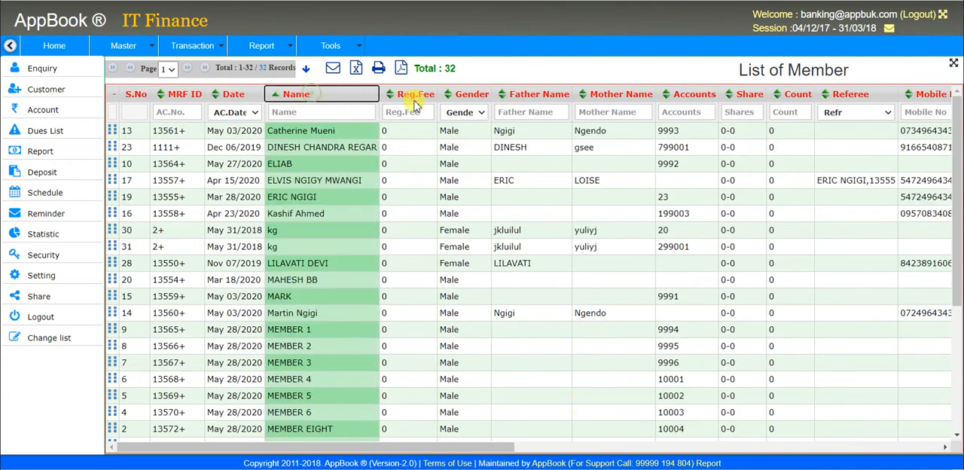
click(415, 97)
click(461, 94)
Step: Filter the member list by Male and by Female, and reset the gender filter to show all members
click(461, 114)
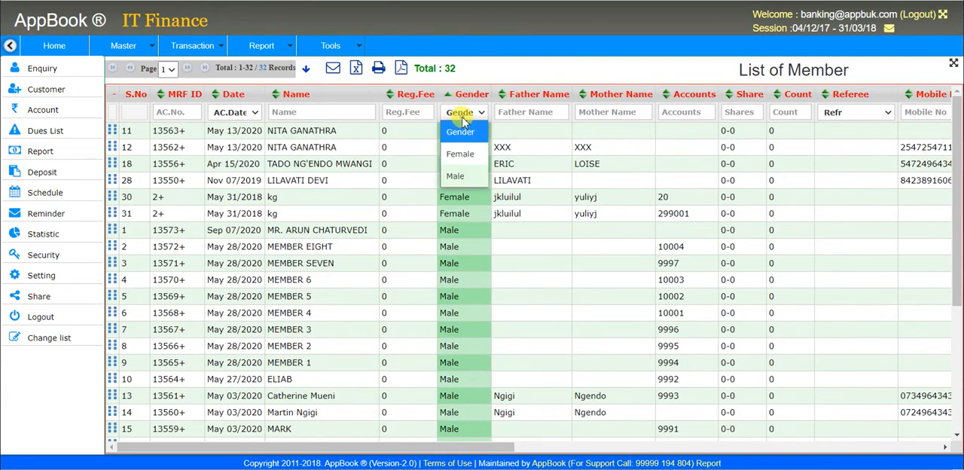
click(460, 176)
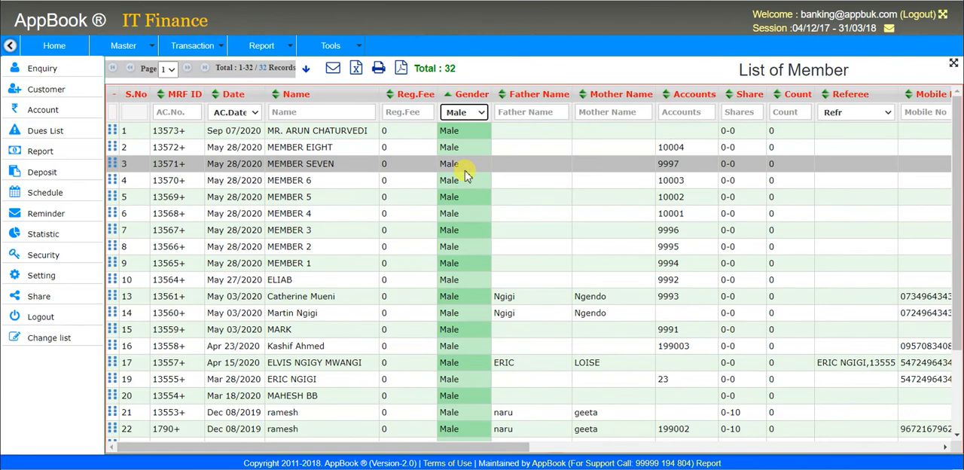
click(459, 113)
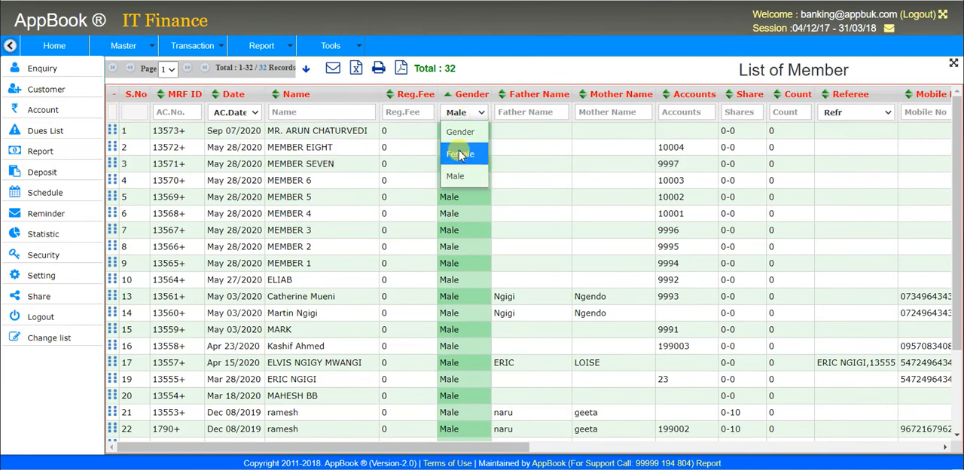
click(461, 155)
click(458, 115)
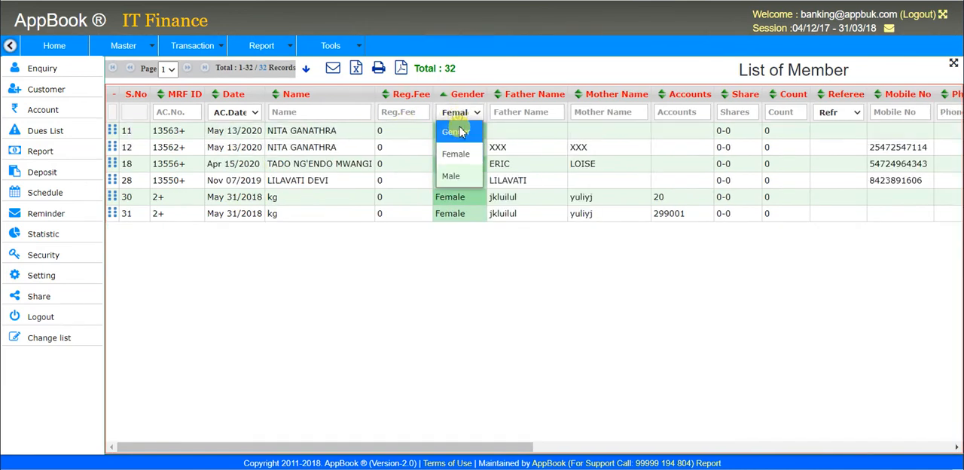
click(456, 132)
Step: Filter the member list by names containing MEM, and clear the name filter
click(315, 111)
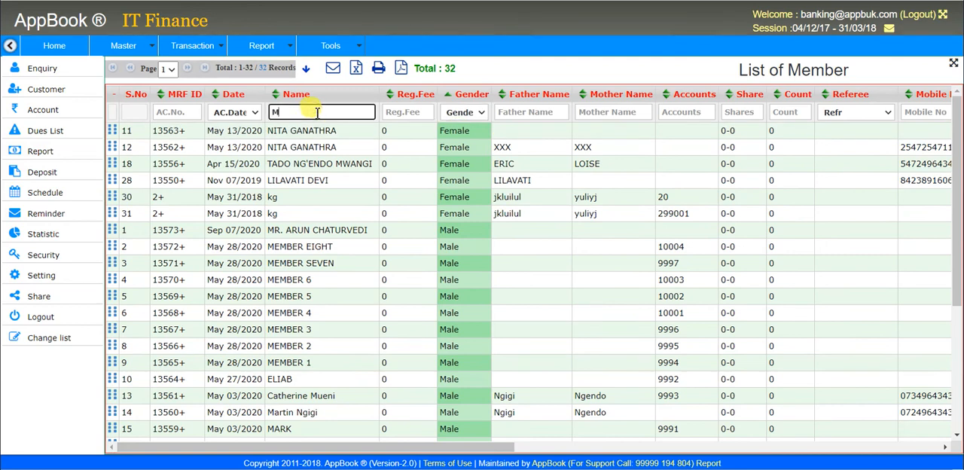
text(MEM)
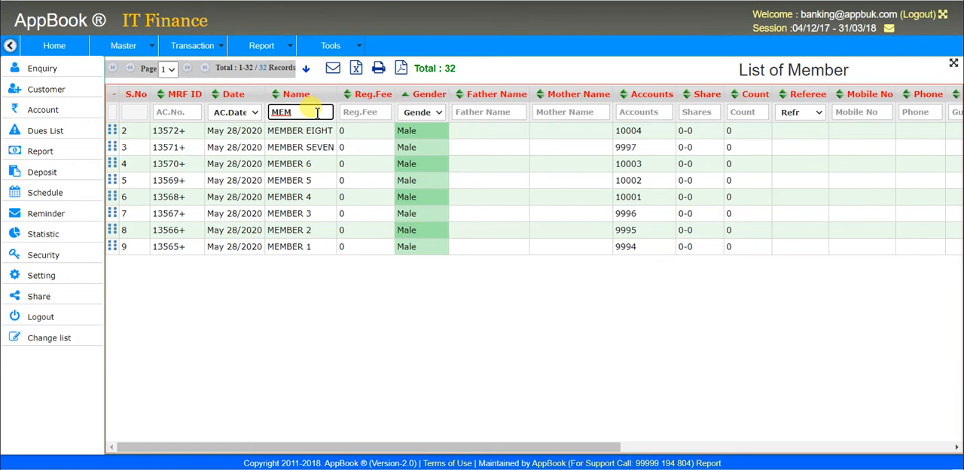
key(BackSpace)
key(BackSpace)
key(BackSpace)
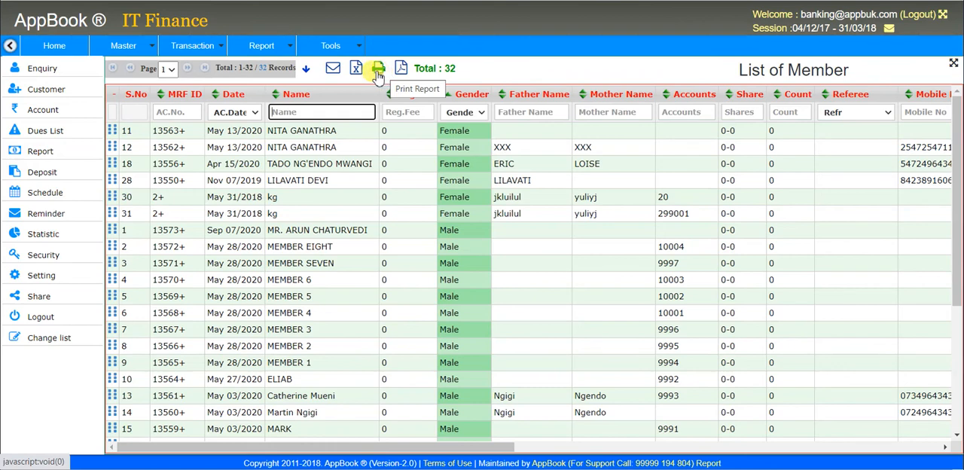
Step: Review the column visibility options of the member list and close them
click(308, 72)
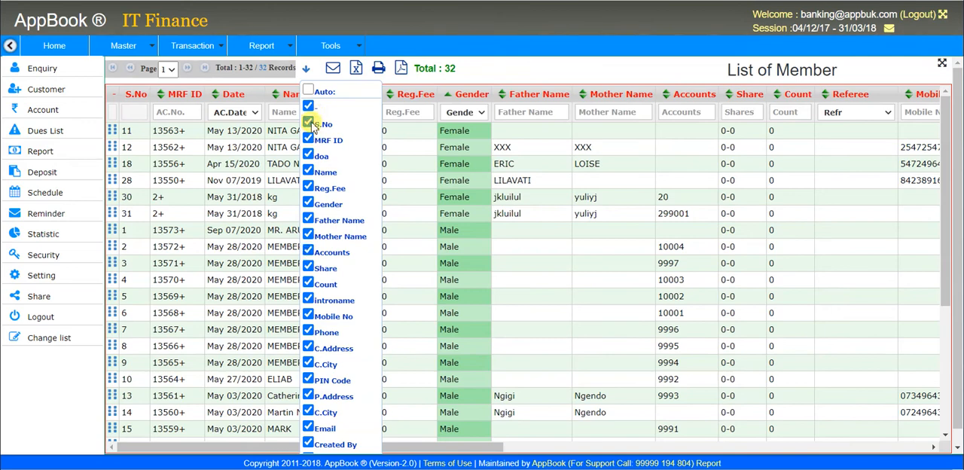
click(307, 70)
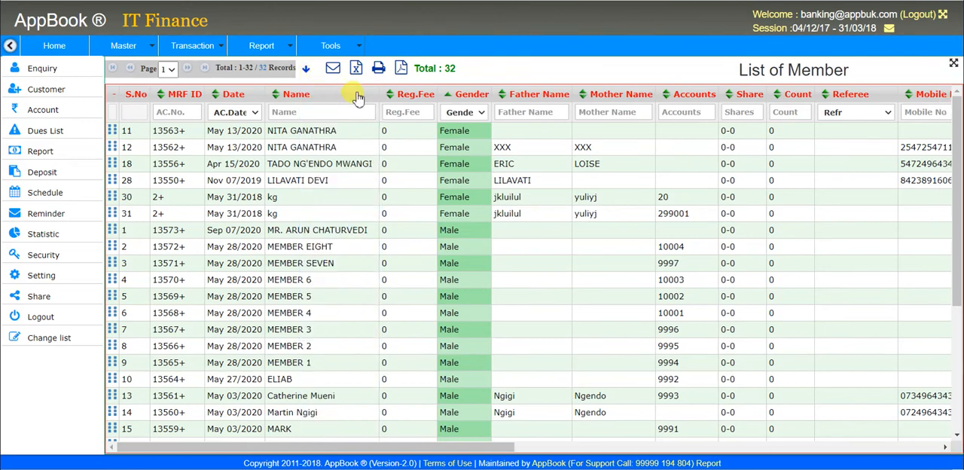
drag(379, 94, 305, 96)
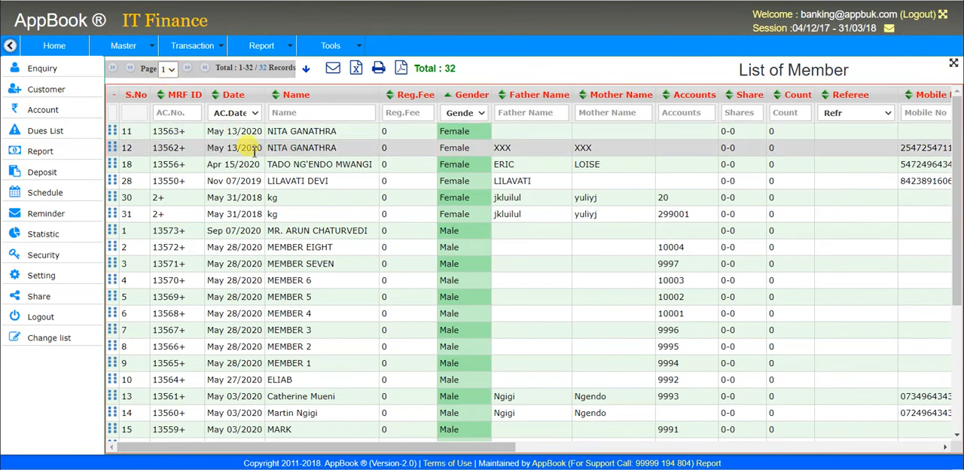
Step: Open a new FD account form, search for an account holder with two partial names and leave the holder empty
click(204, 49)
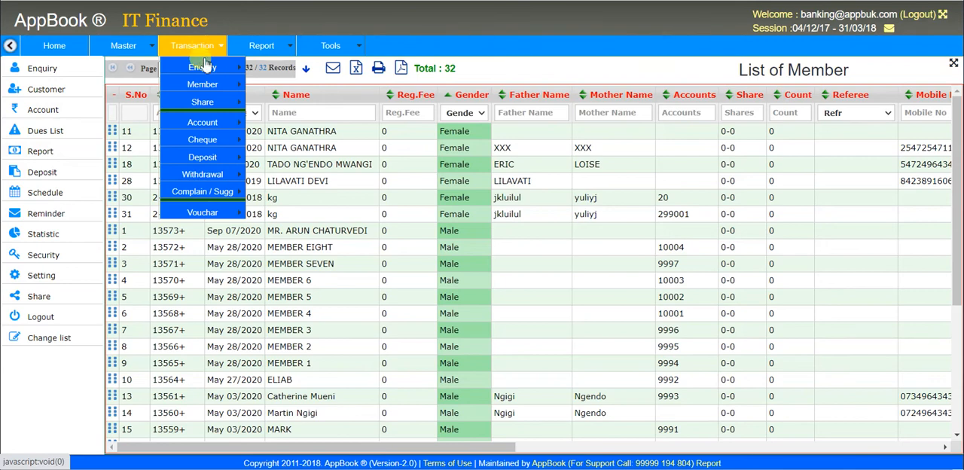
mouse_move(212, 127)
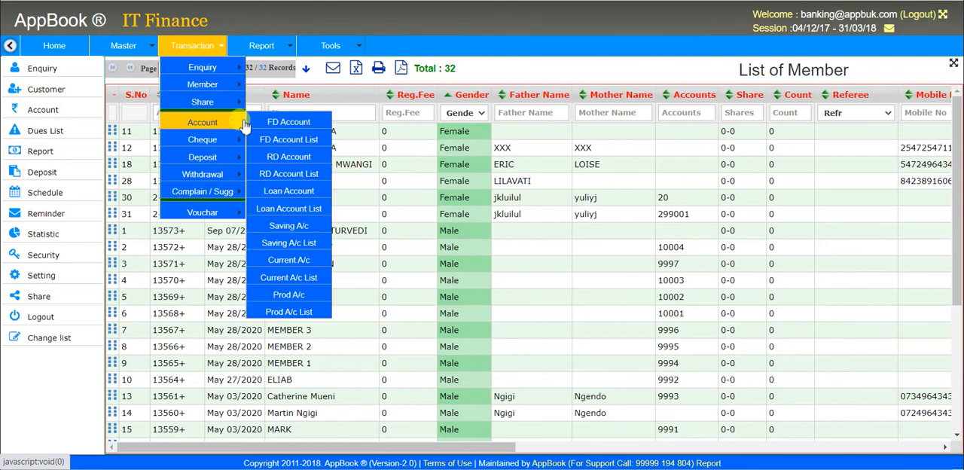
click(302, 125)
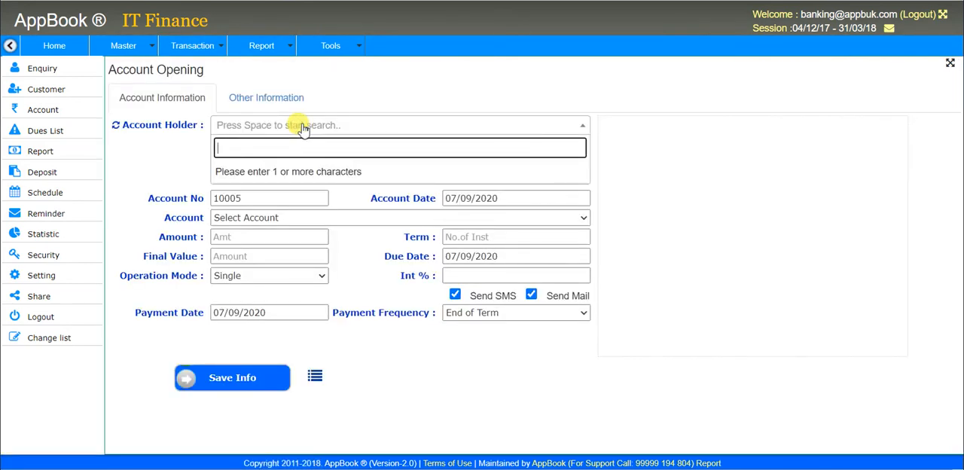
text(ARUN)
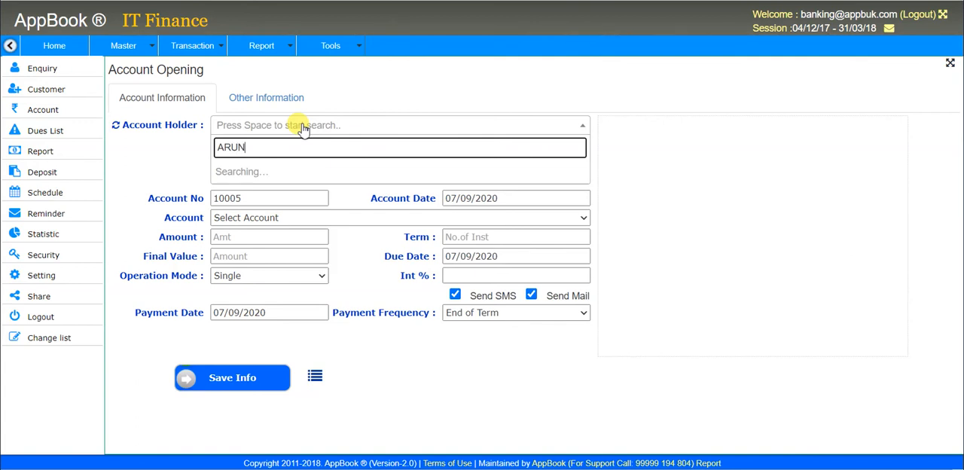
key(BackSpace)
key(BackSpace)
key(BackSpace)
text(CHA)
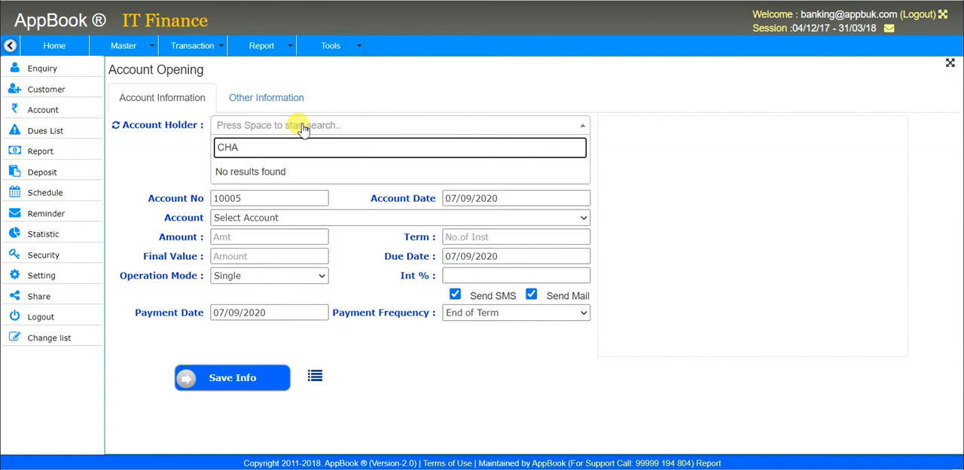
key(BackSpace)
key(BackSpace)
key(BackSpace)
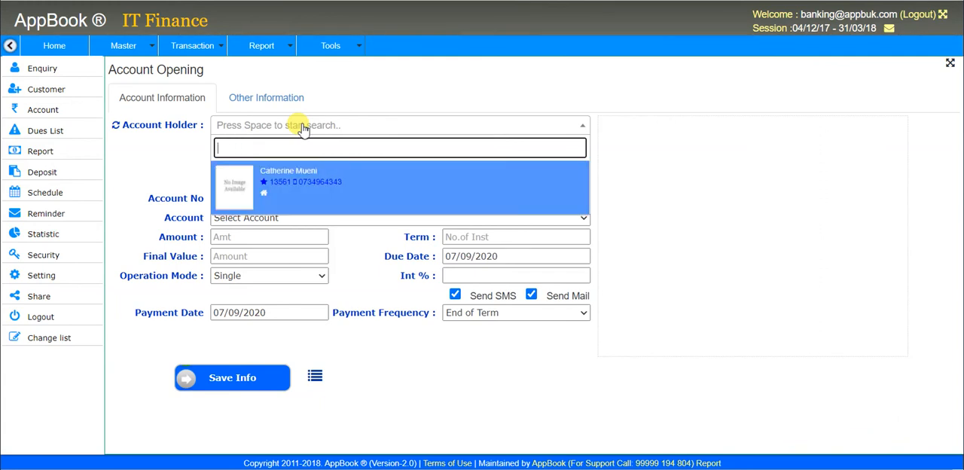
click(304, 126)
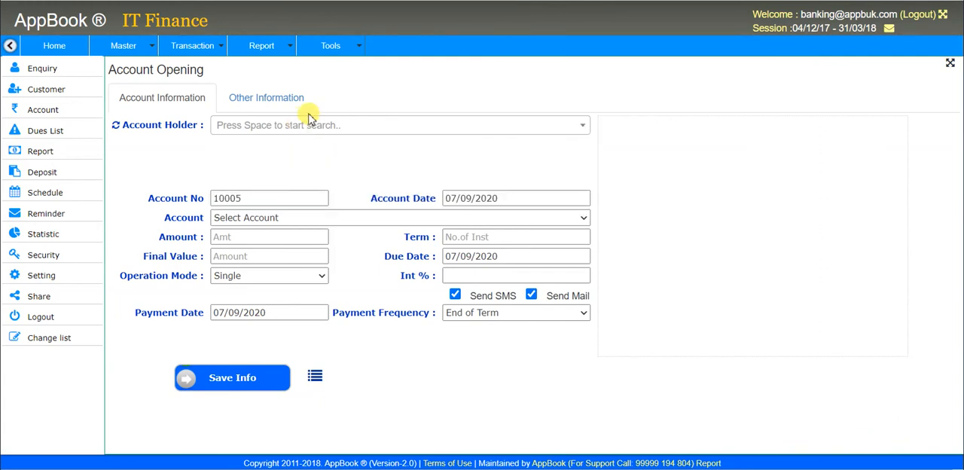
Step: Examine the company's basic information, its email and SMS settings, and the general account settings
click(348, 48)
mouse_move(352, 68)
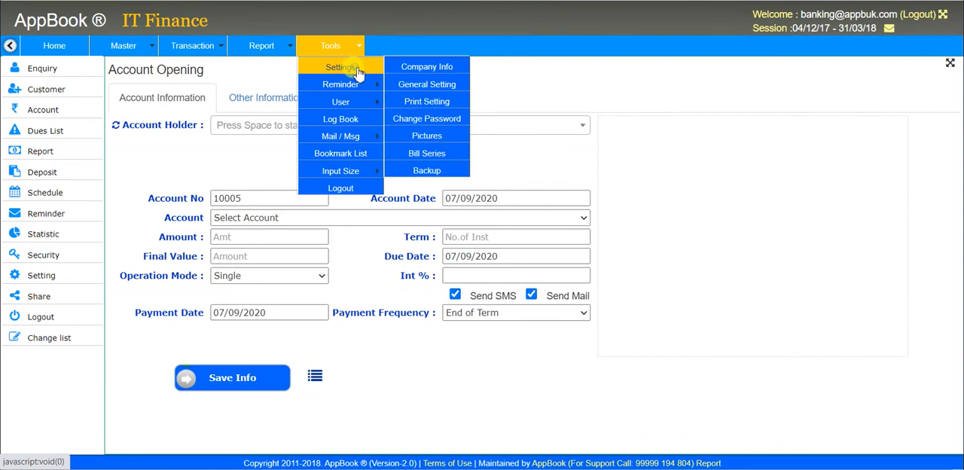
click(442, 69)
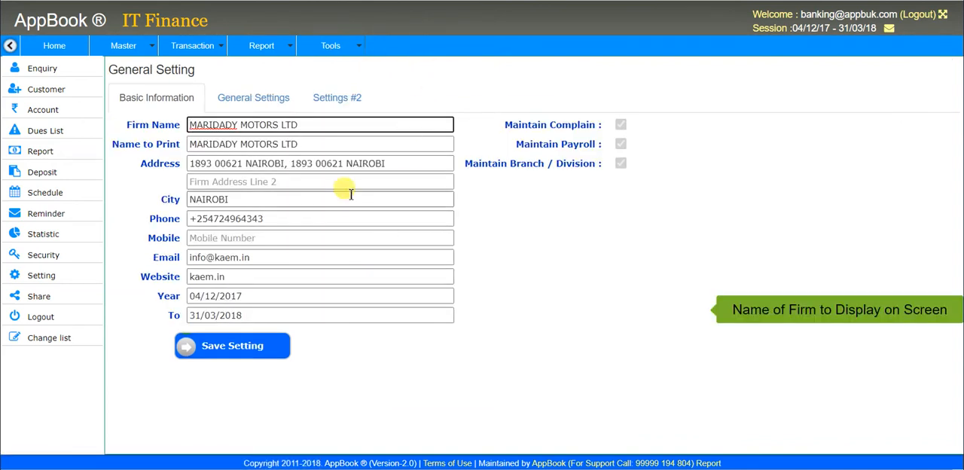
click(340, 100)
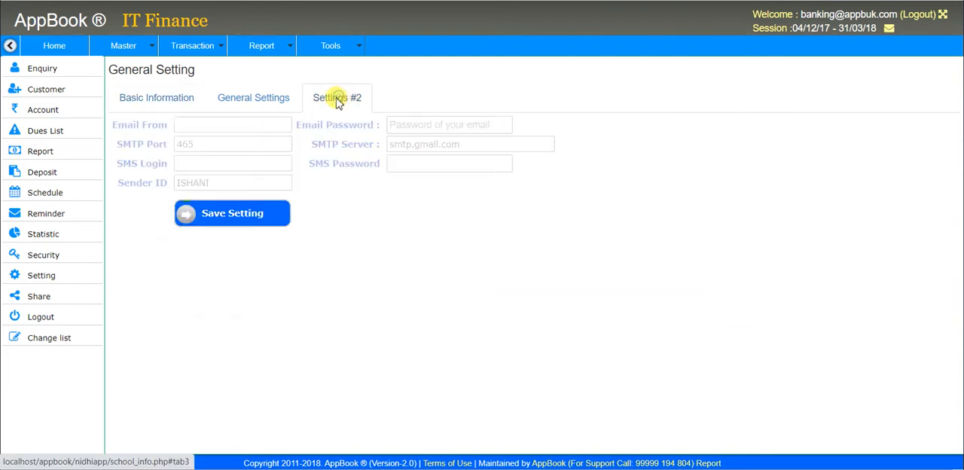
click(268, 100)
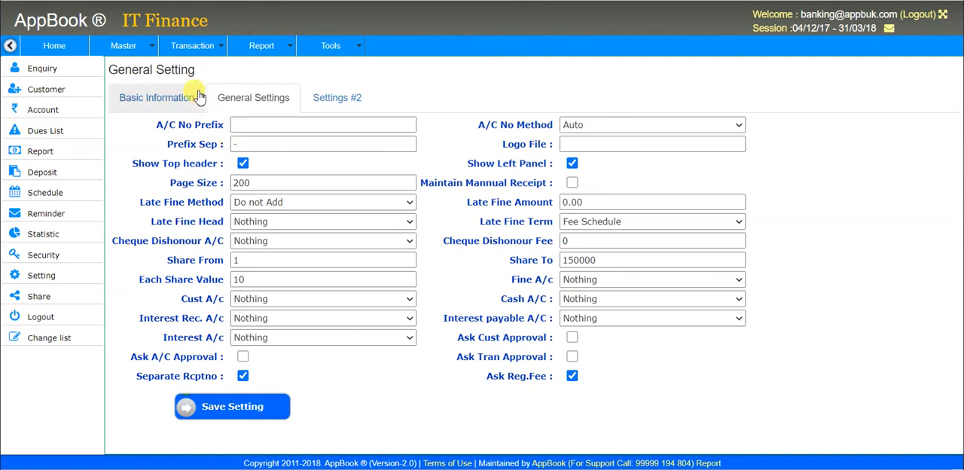
Step: Open a new RD account form and assign the second member found by searching account holders for 8
click(184, 56)
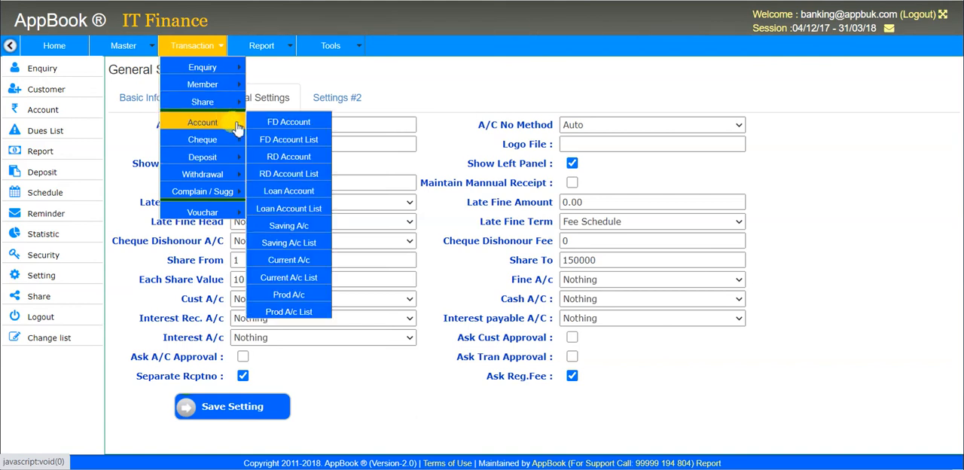
click(318, 160)
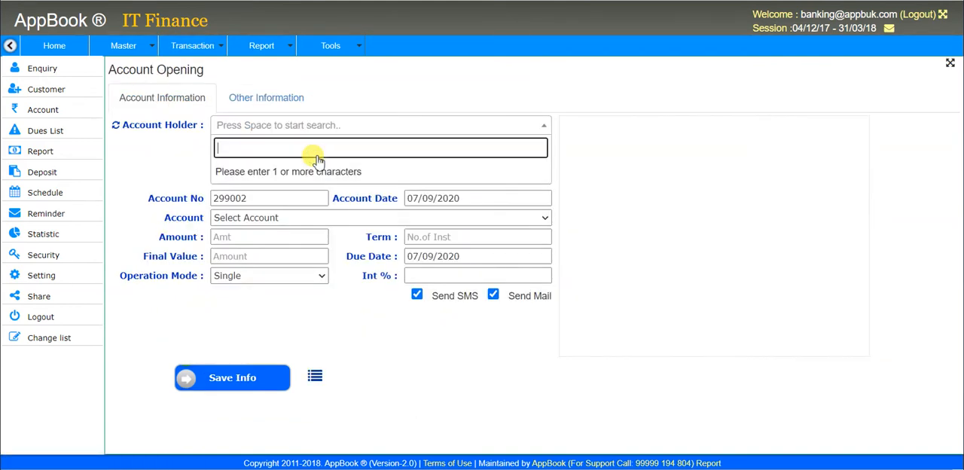
text(8)
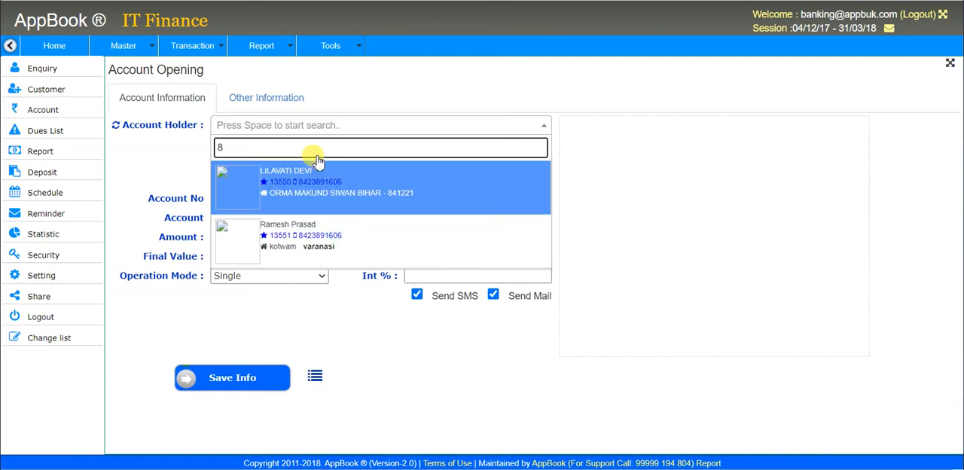
key(Down)
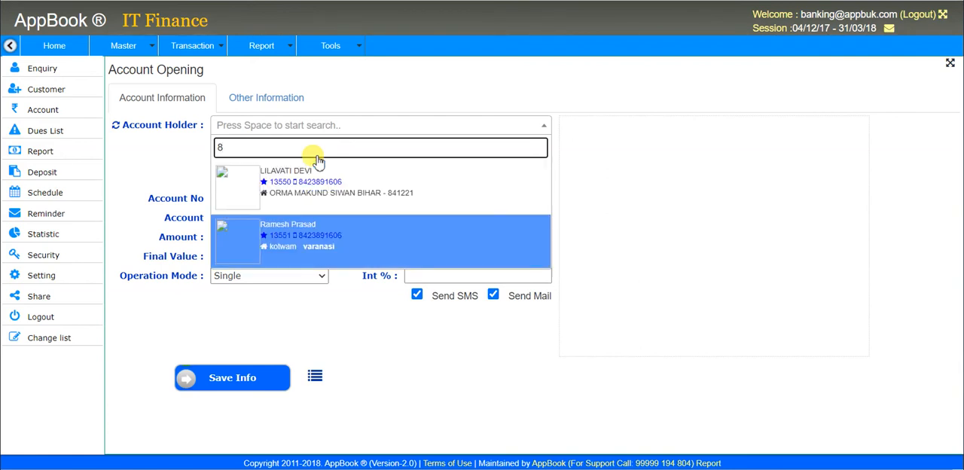
key(Return)
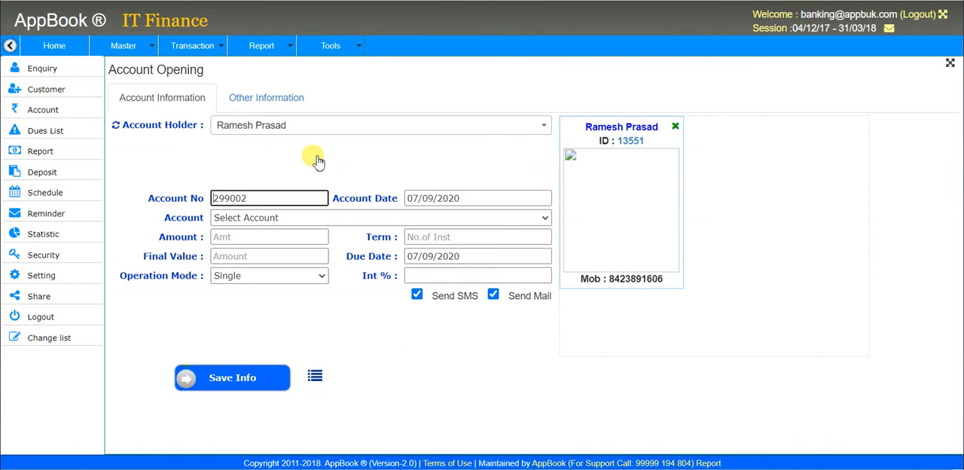
click(595, 224)
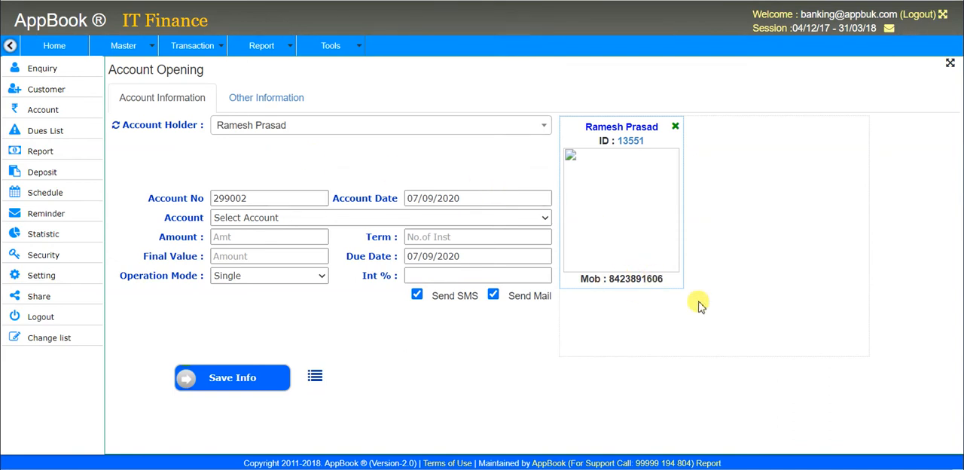
Step: Add a second account holder found by searching for 7, and remove that holder's card again
click(390, 129)
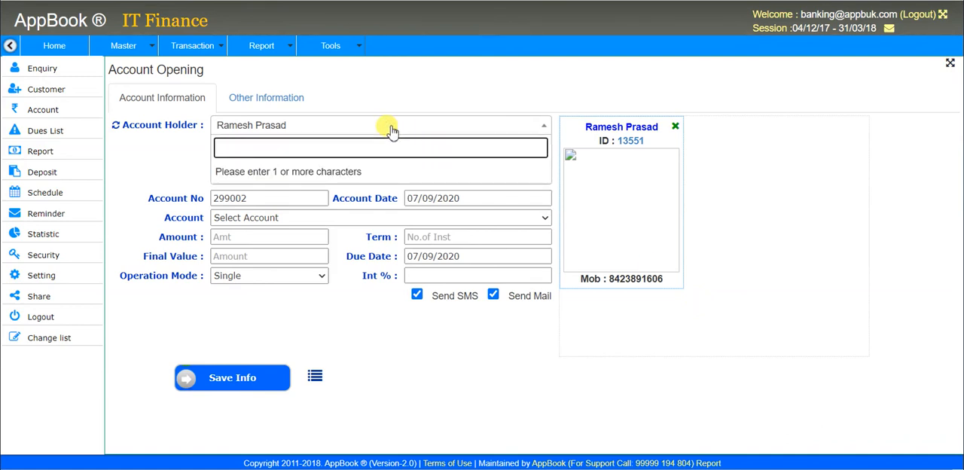
text(7)
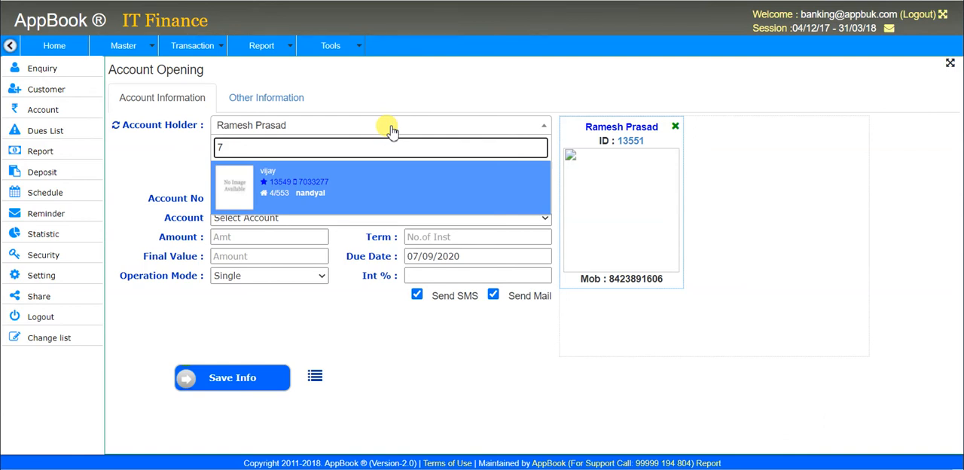
click(342, 188)
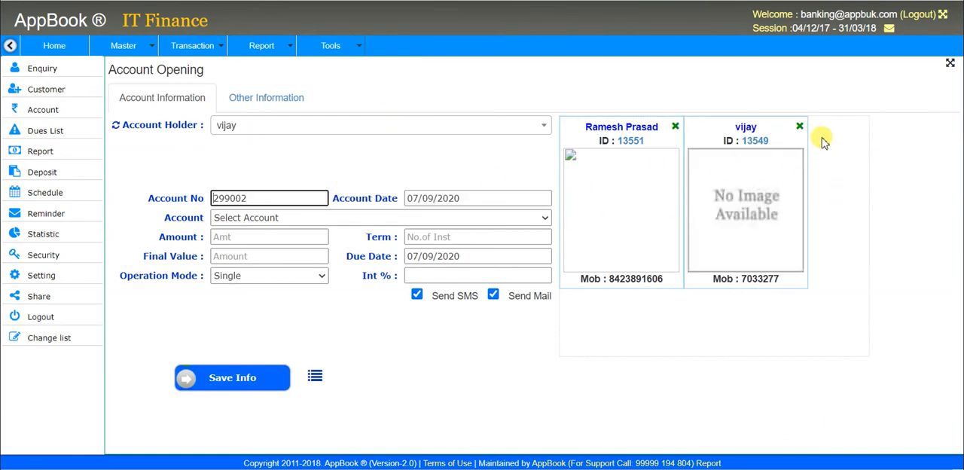
click(802, 127)
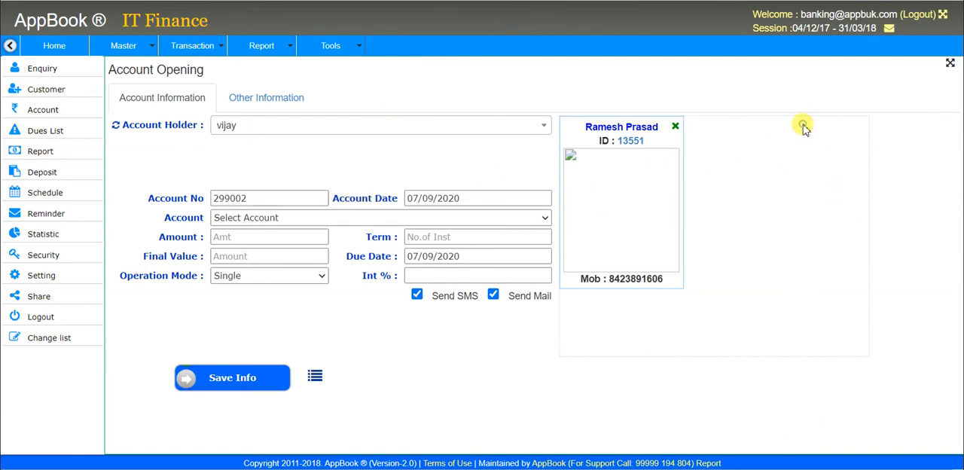
Step: Choose the RD A/C 24 account type for the new account and set its amount to 5000
click(270, 199)
key(Tab)
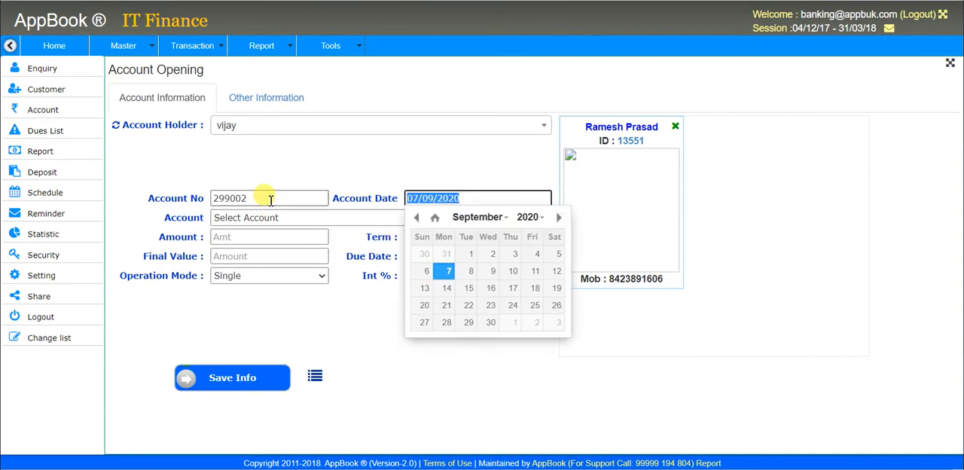
click(265, 197)
click(259, 217)
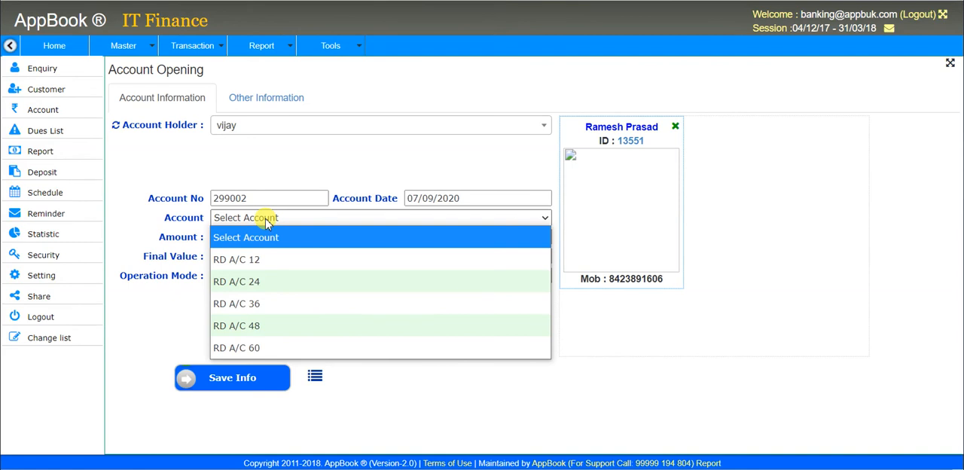
click(275, 281)
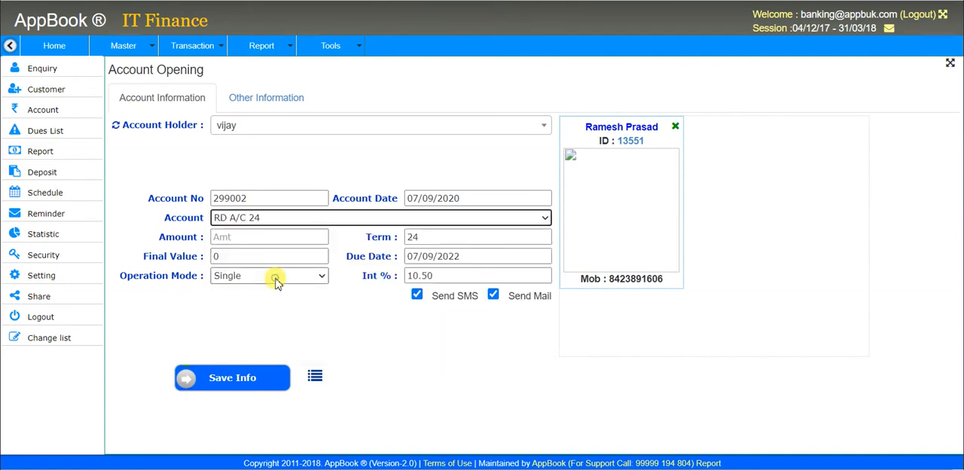
key(Tab)
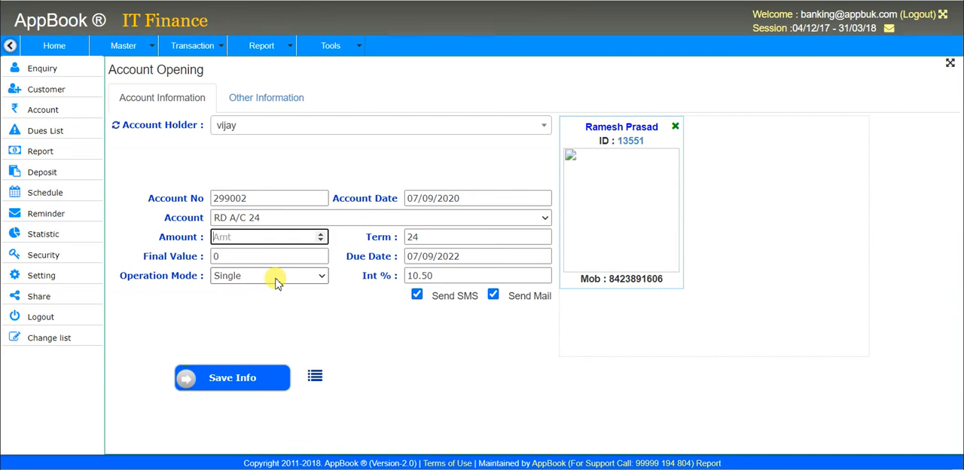
text(5000)
key(Tab)
key(Tab)
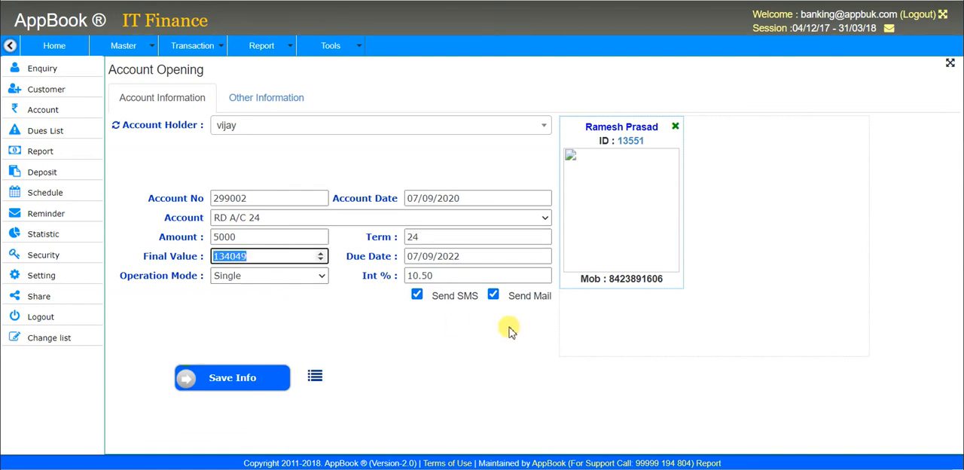
Step: Turn off the SMS and mail notifications for the new RD account and save it
click(446, 279)
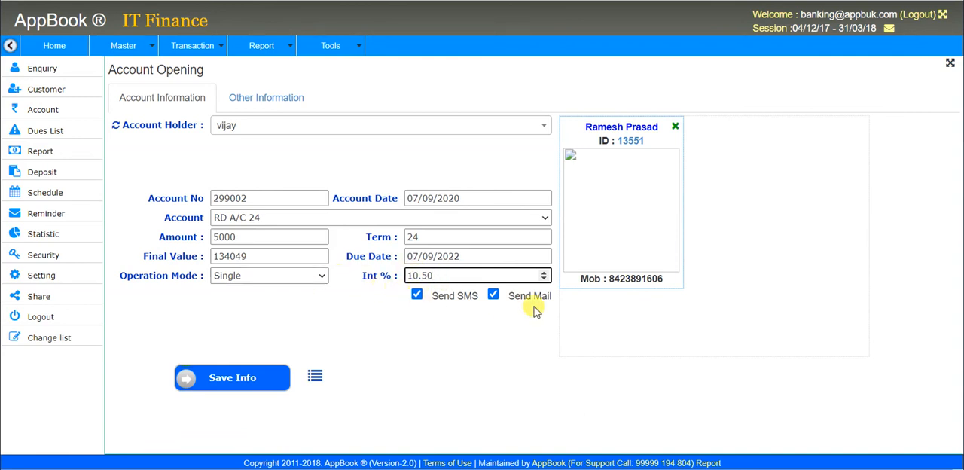
click(417, 296)
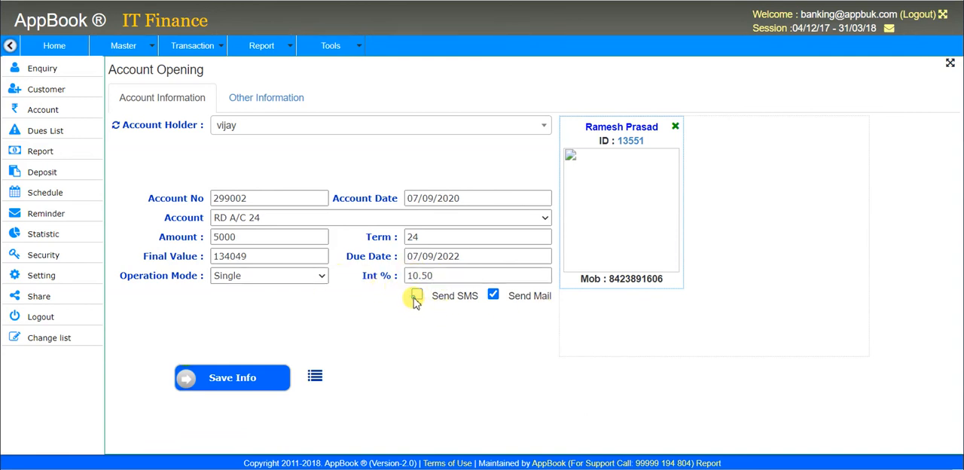
click(493, 295)
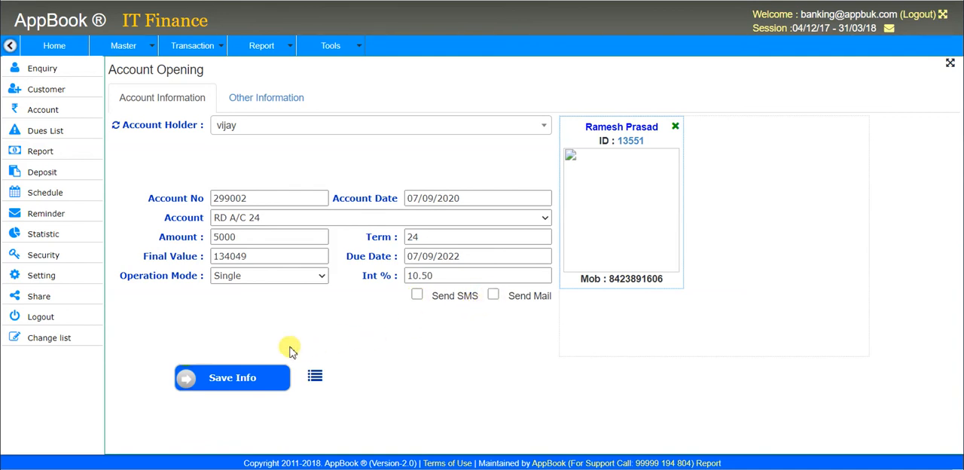
click(246, 382)
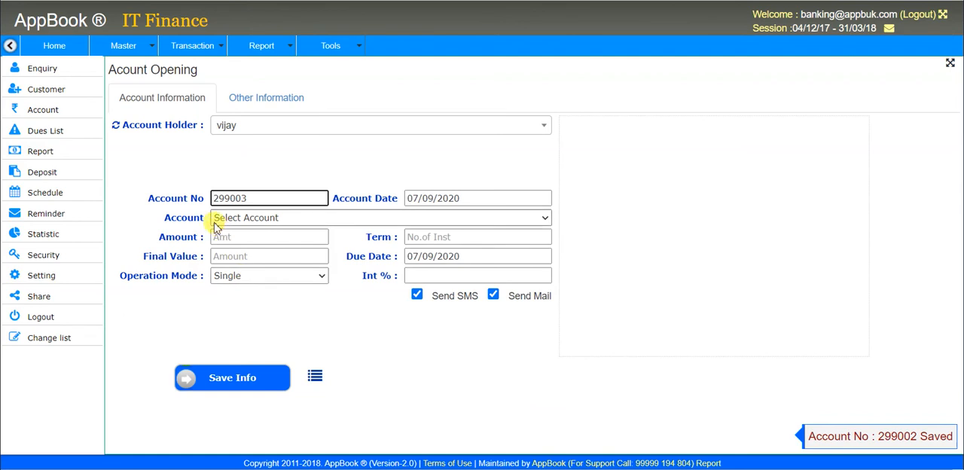
Step: Open the deposit entry form and go to its customer name field
click(187, 46)
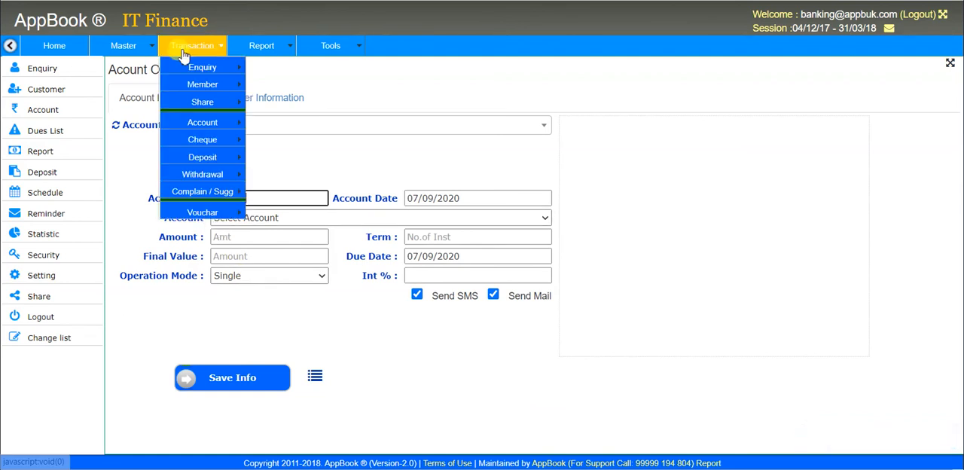
mouse_move(212, 164)
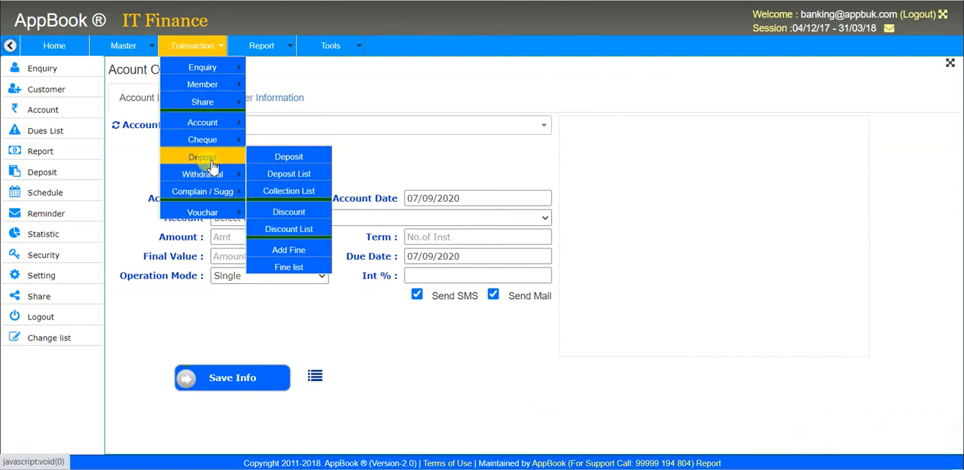
click(280, 157)
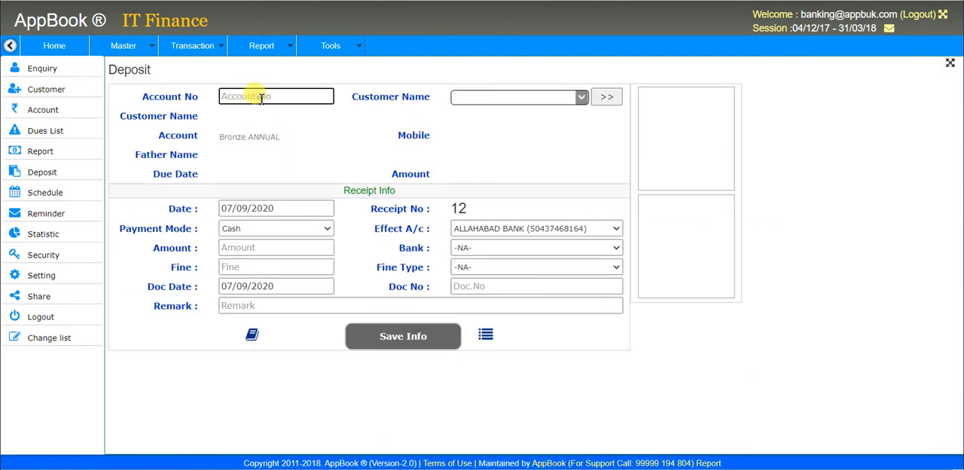
click(500, 96)
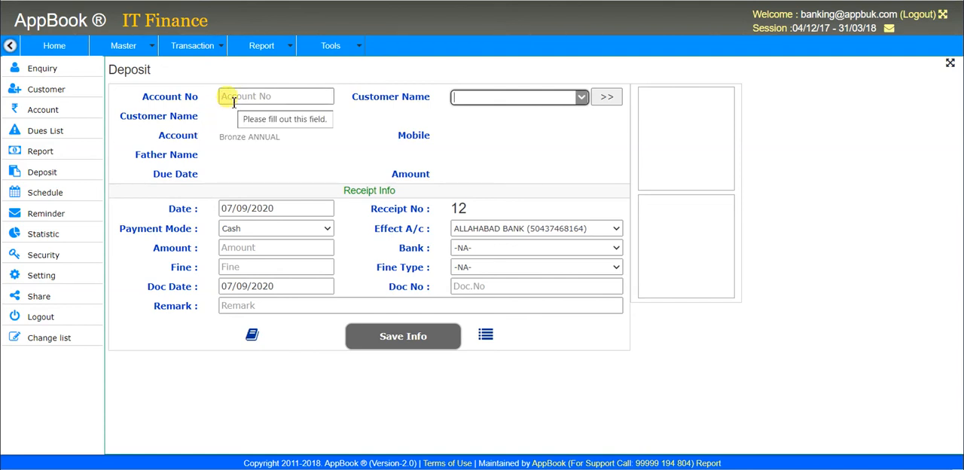
Step: Generate the account list report with the preset date range and no saving or current account filter
click(278, 45)
mouse_move(283, 72)
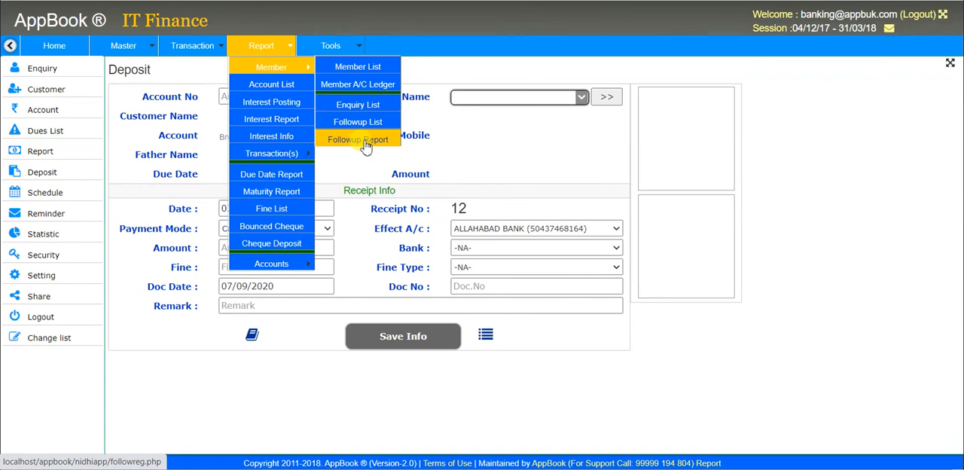
click(286, 88)
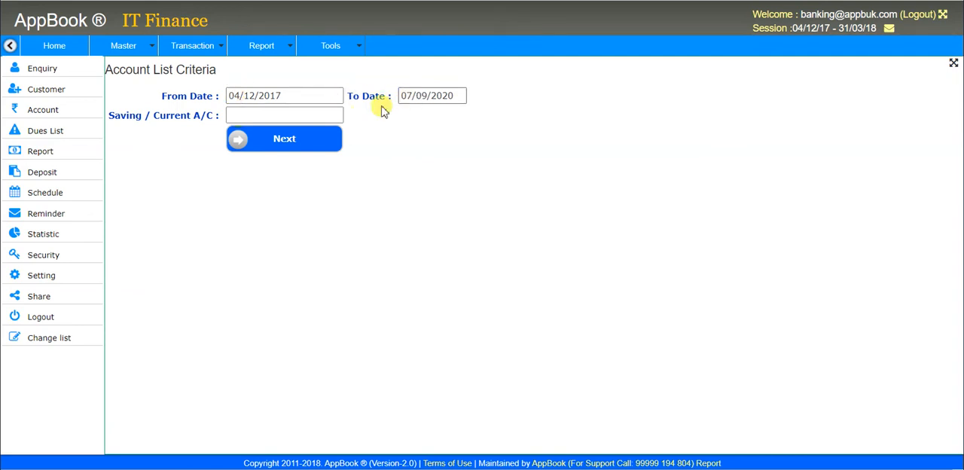
click(305, 115)
click(267, 48)
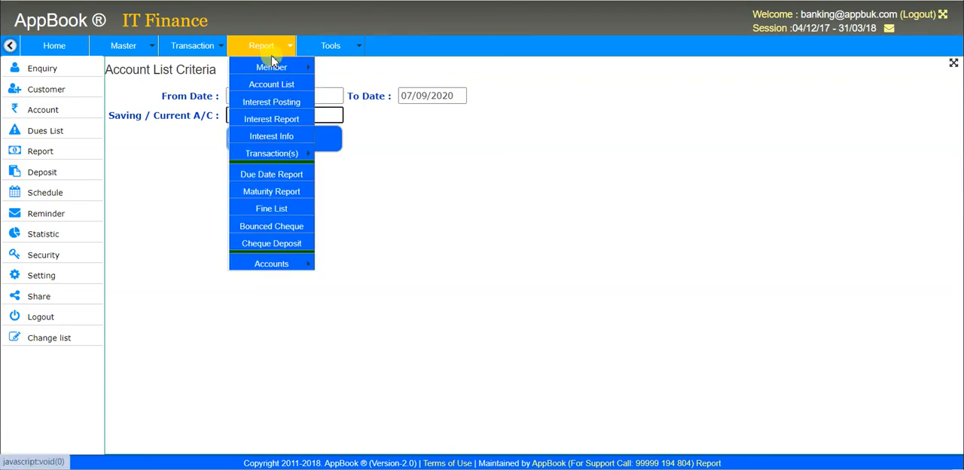
click(400, 149)
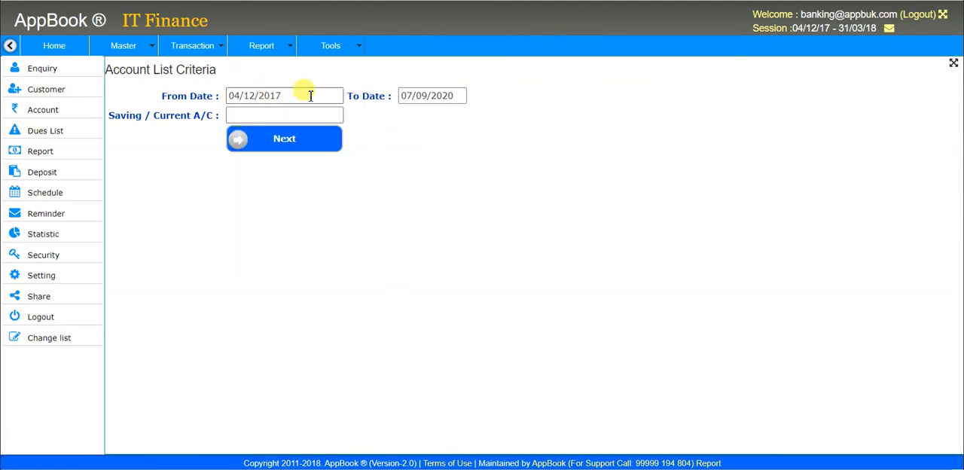
click(297, 147)
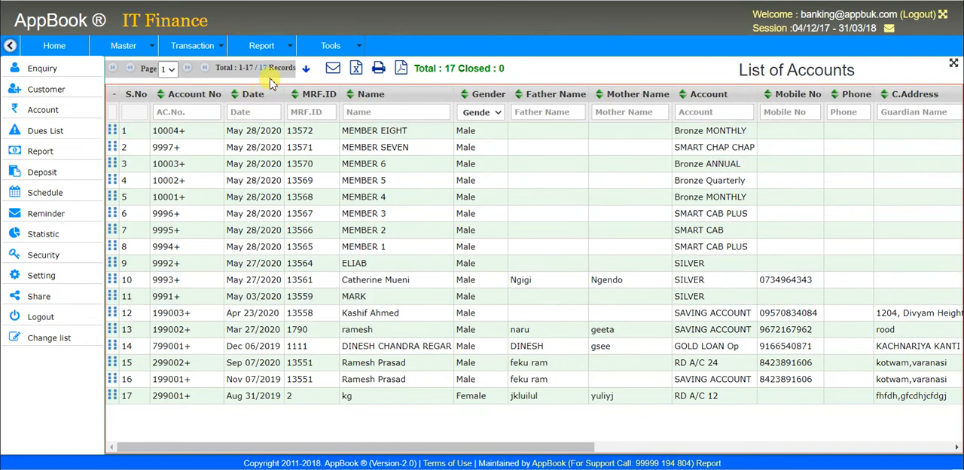
Step: Review the available reports on interest, transactions, due dates, maturity, fines, cheques and accounts
click(261, 46)
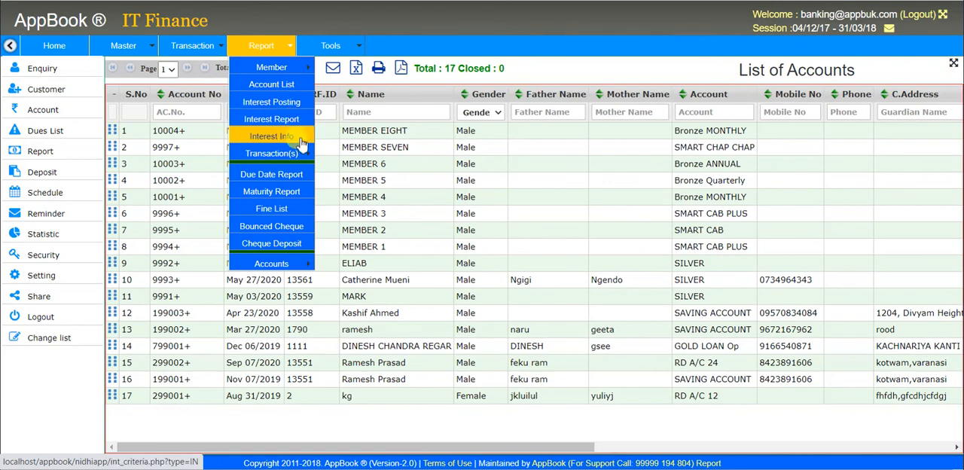
mouse_move(303, 162)
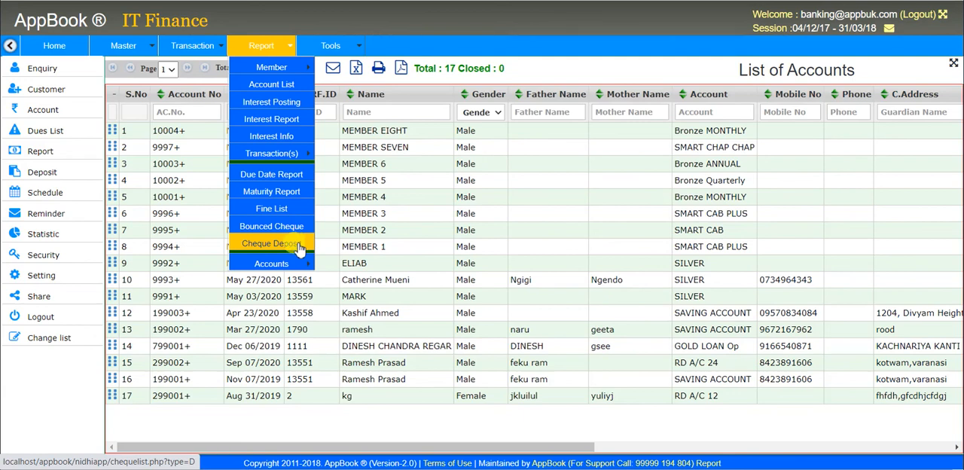
mouse_move(301, 267)
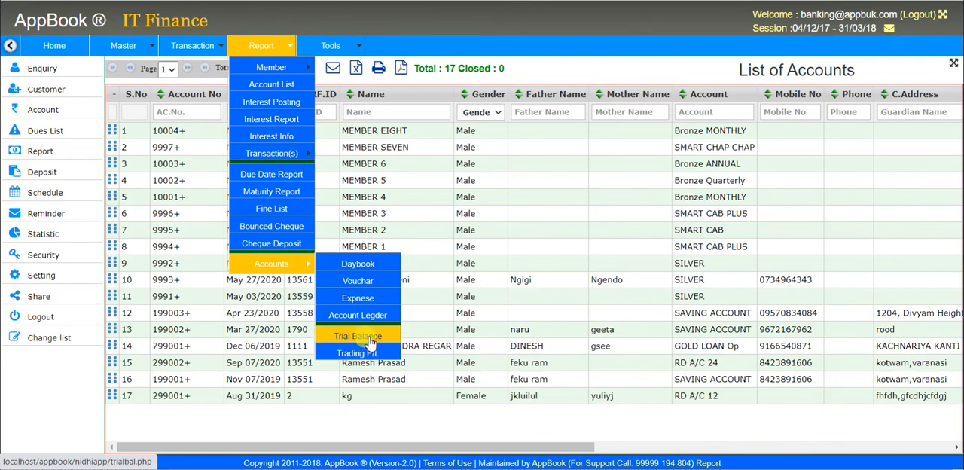
click(334, 165)
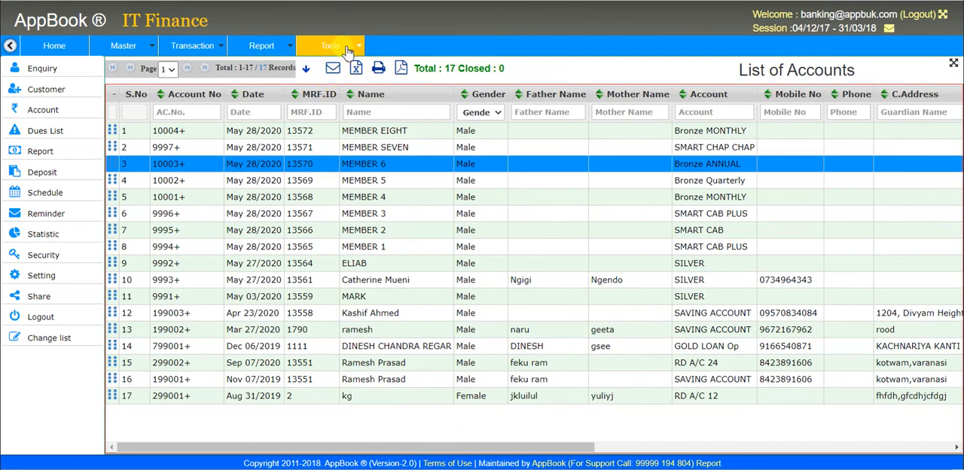
Step: Review the available tools for settings, reminders, users, the log book and mail messages
mouse_move(339, 47)
mouse_move(352, 70)
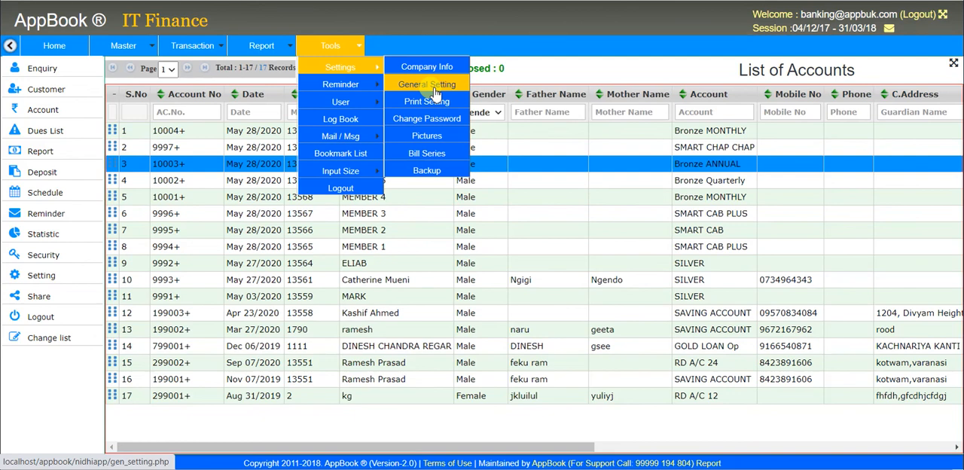
mouse_move(371, 99)
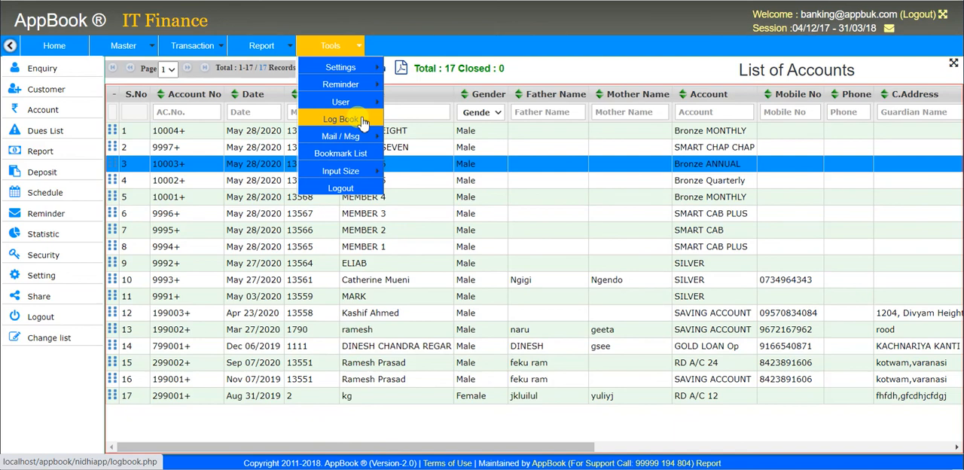
mouse_move(365, 138)
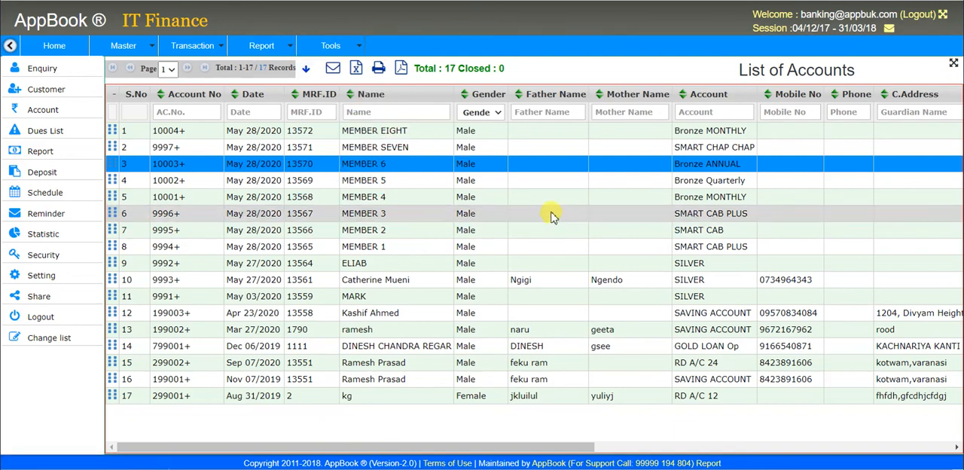
click(551, 215)
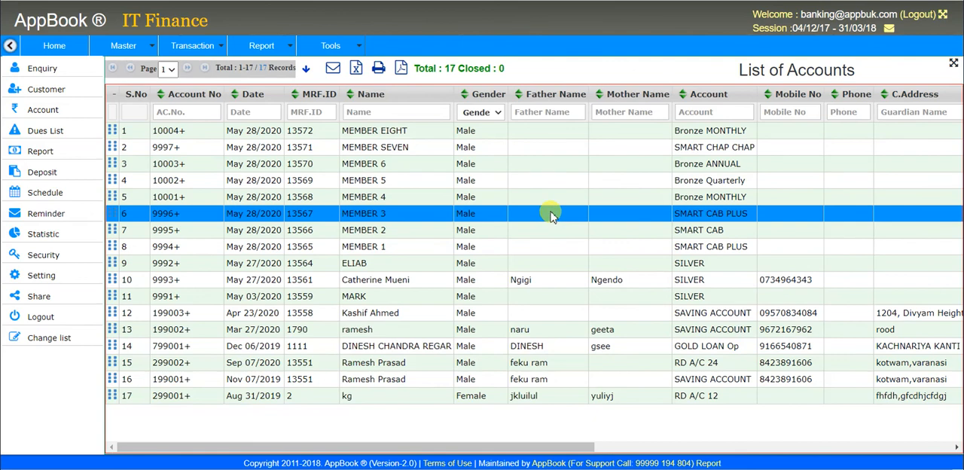